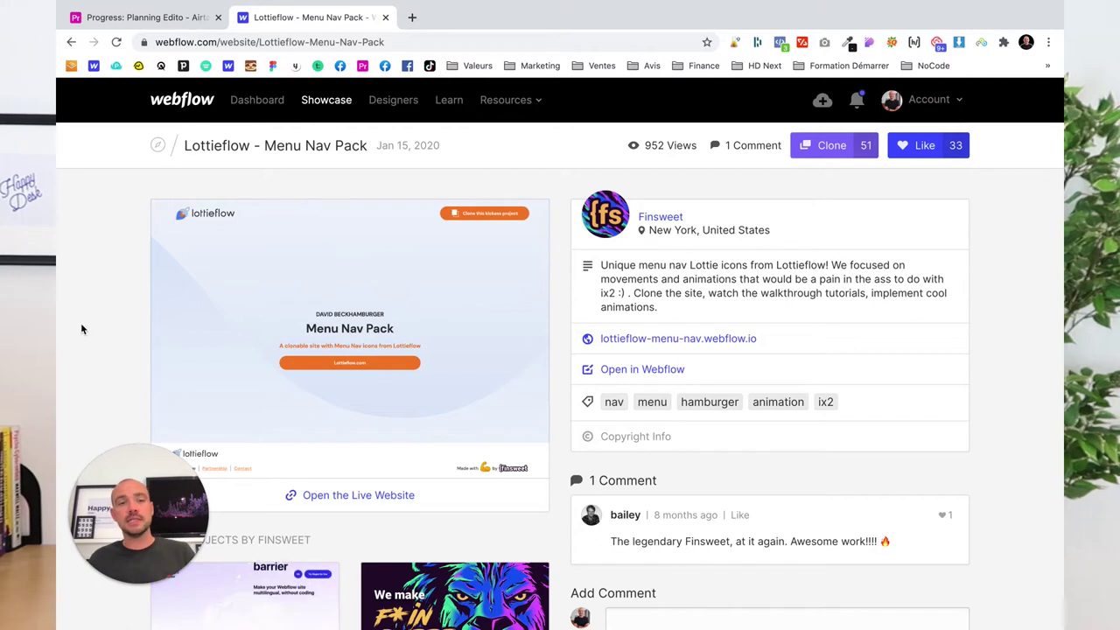
scroll(484, 522, "down", 3)
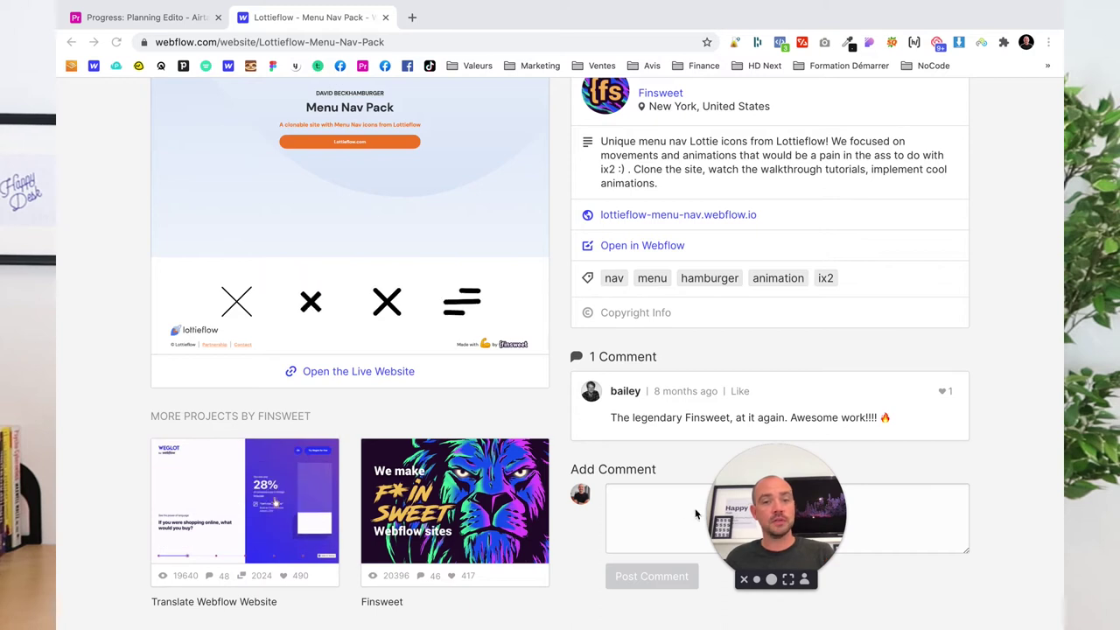
left_click_drag(788, 542, 993, 542)
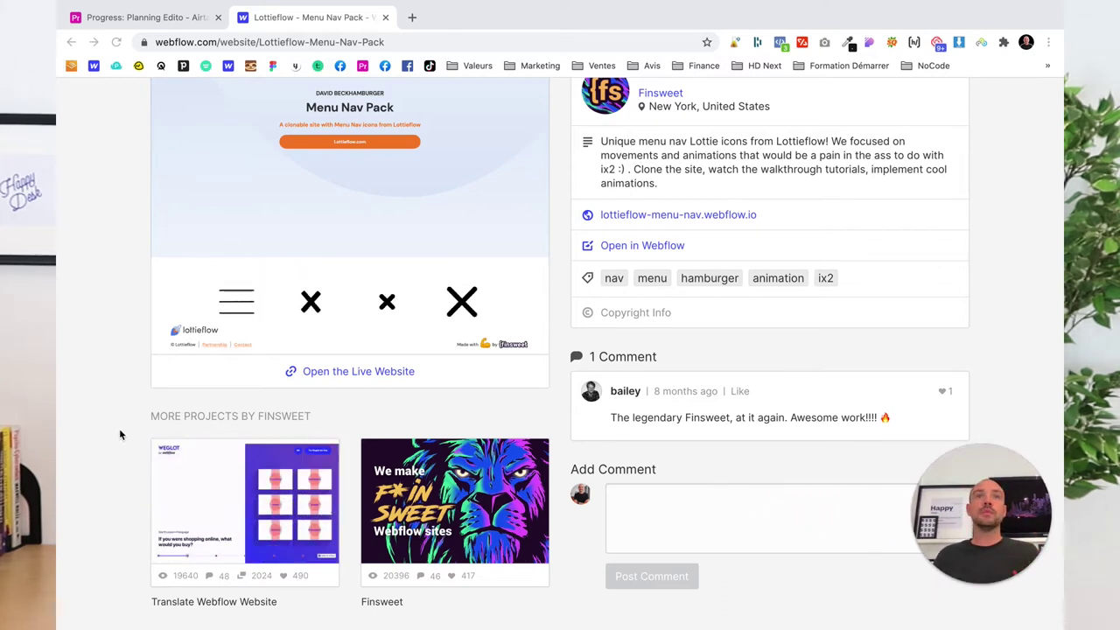
scroll(121, 435, "up", 3)
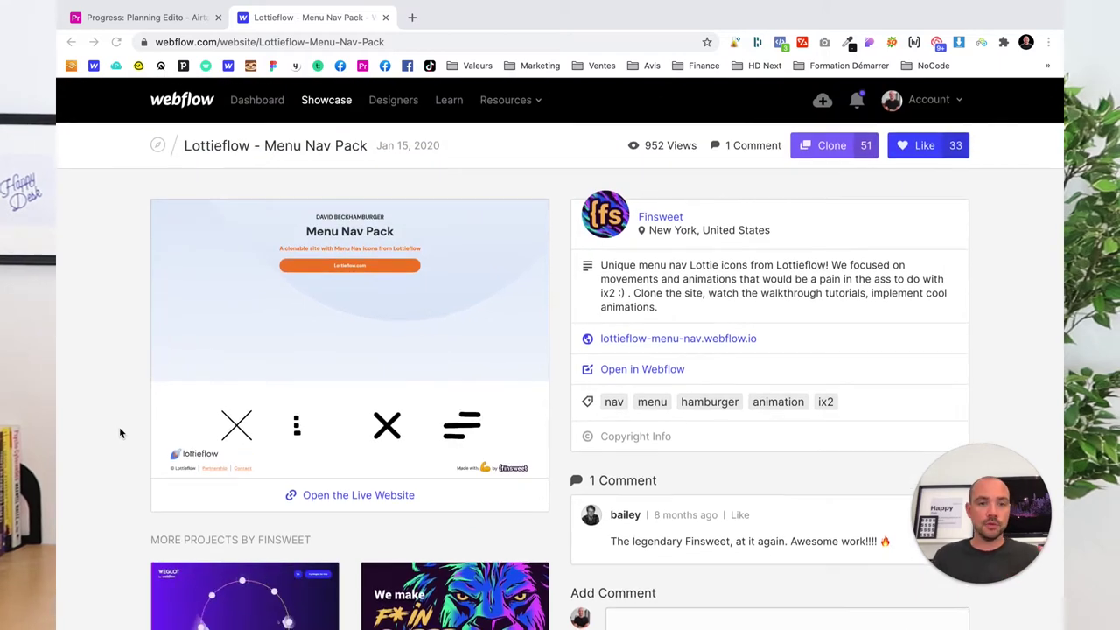
left_click(351, 495)
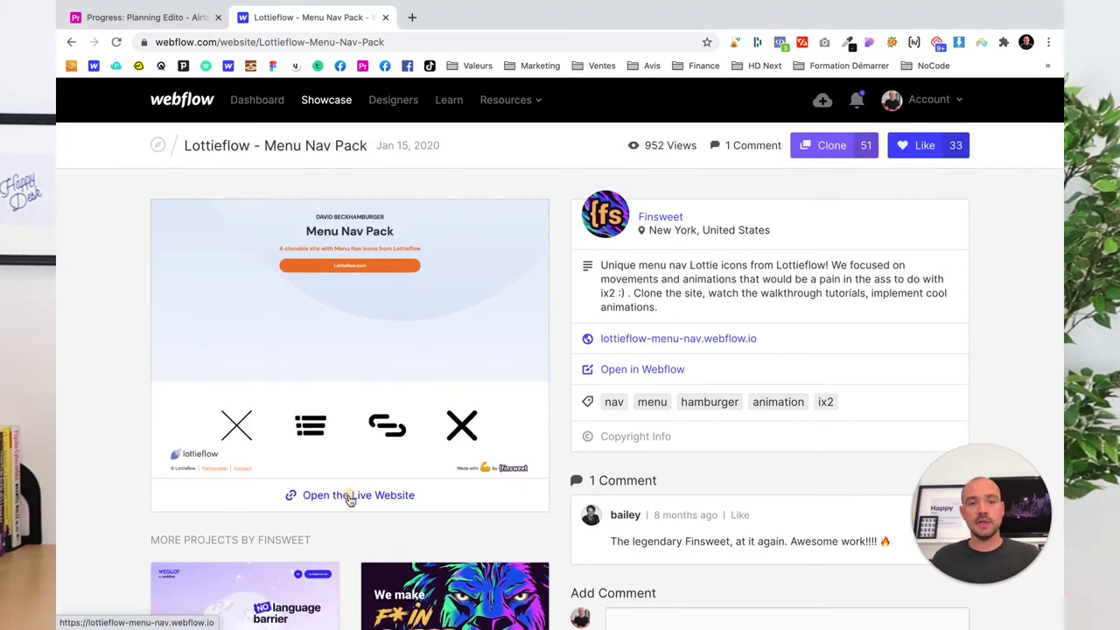
- Browse the Lottieflow grid of animated menu icons, then go back to the Webflow Showcase tab
scroll(236, 386, "down", 10)
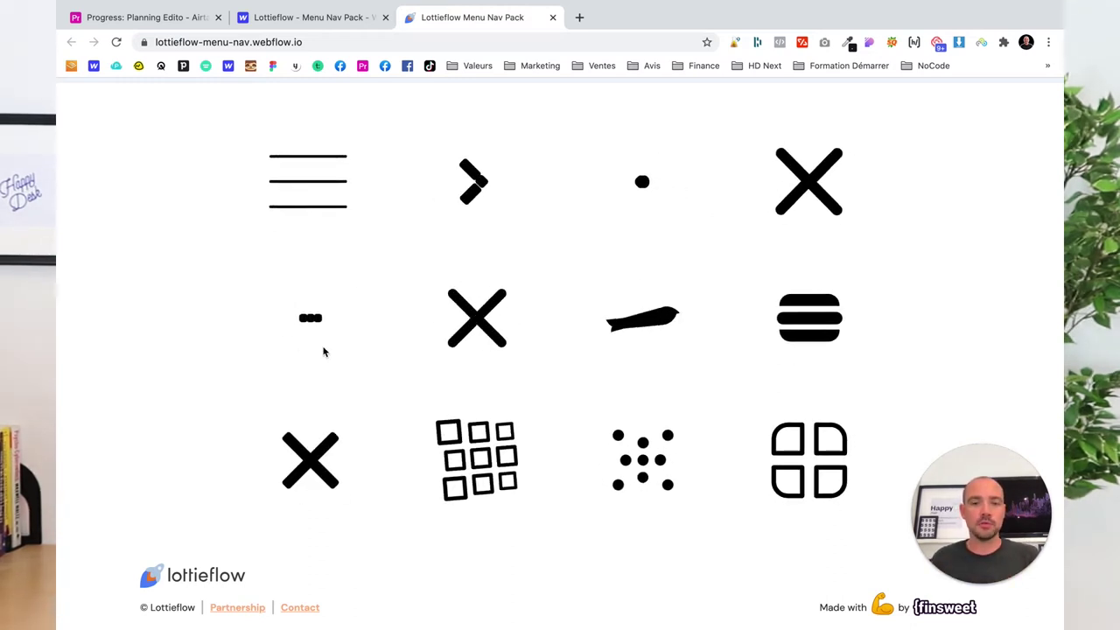
scroll(323, 352, "down", 2)
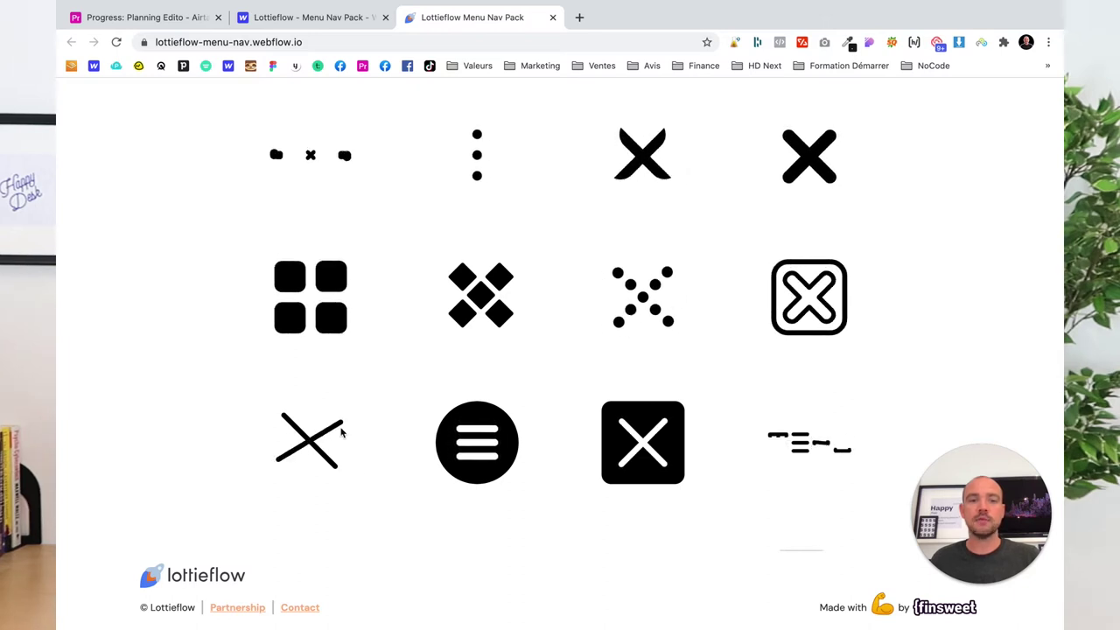
scroll(342, 433, "down", 2)
scroll(297, 432, "down", 2)
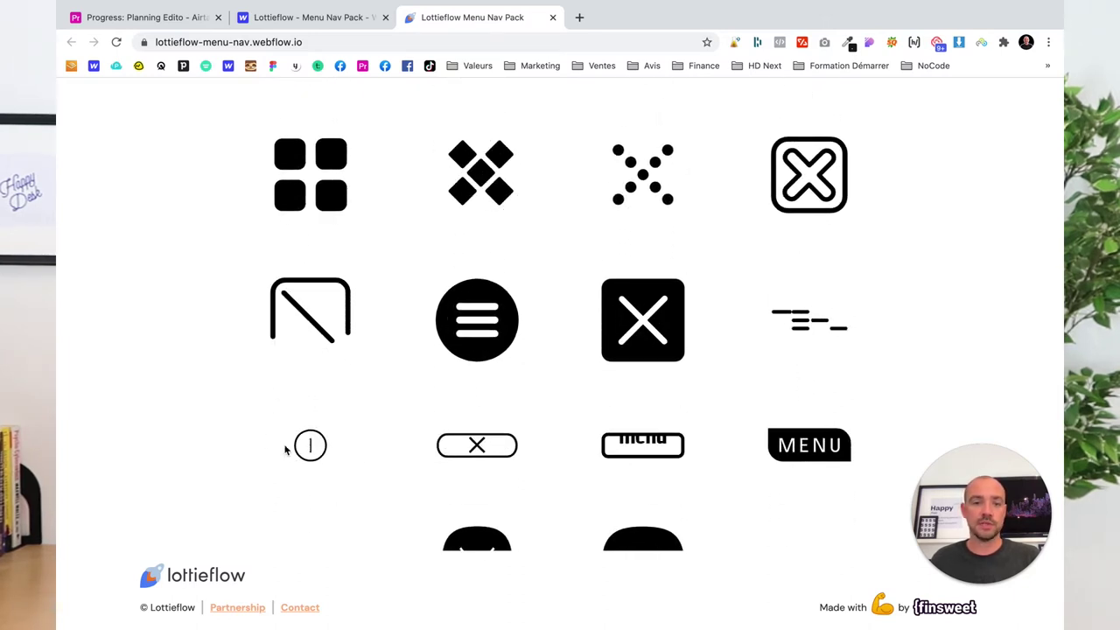
scroll(271, 441, "down", 2)
scroll(307, 440, "up", 1)
scroll(306, 443, "down", 8)
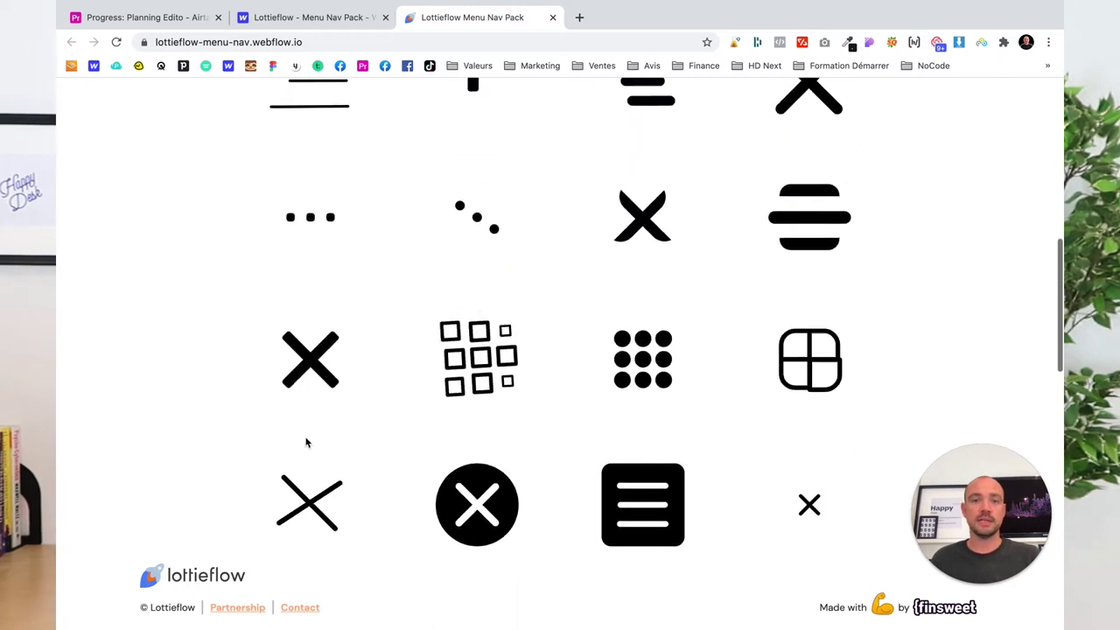
scroll(307, 443, "up", 10)
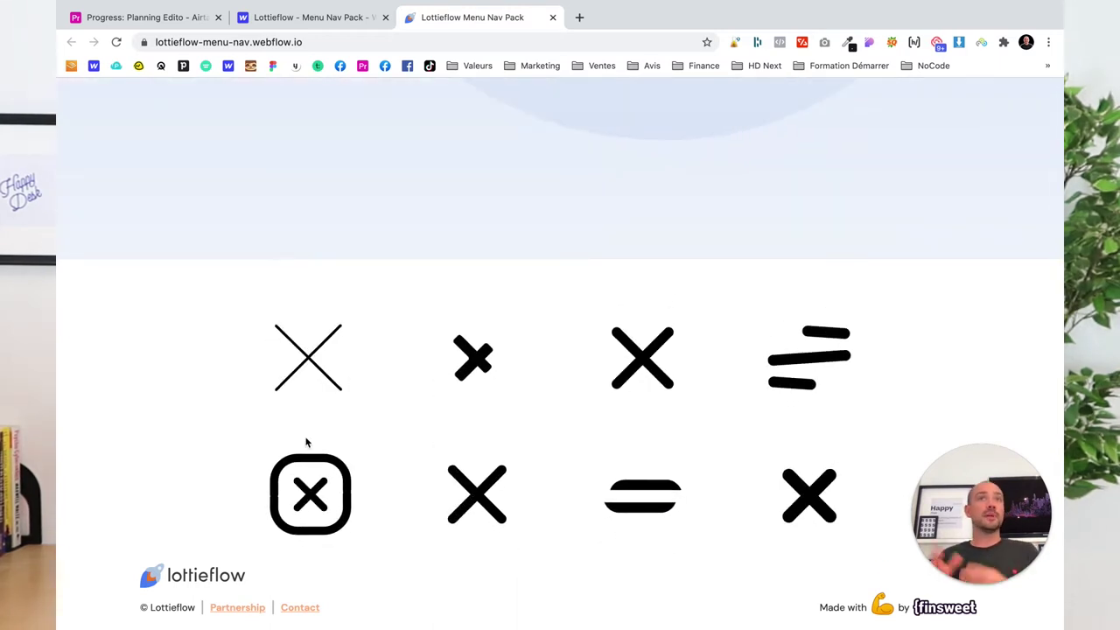
scroll(341, 440, "up", 10)
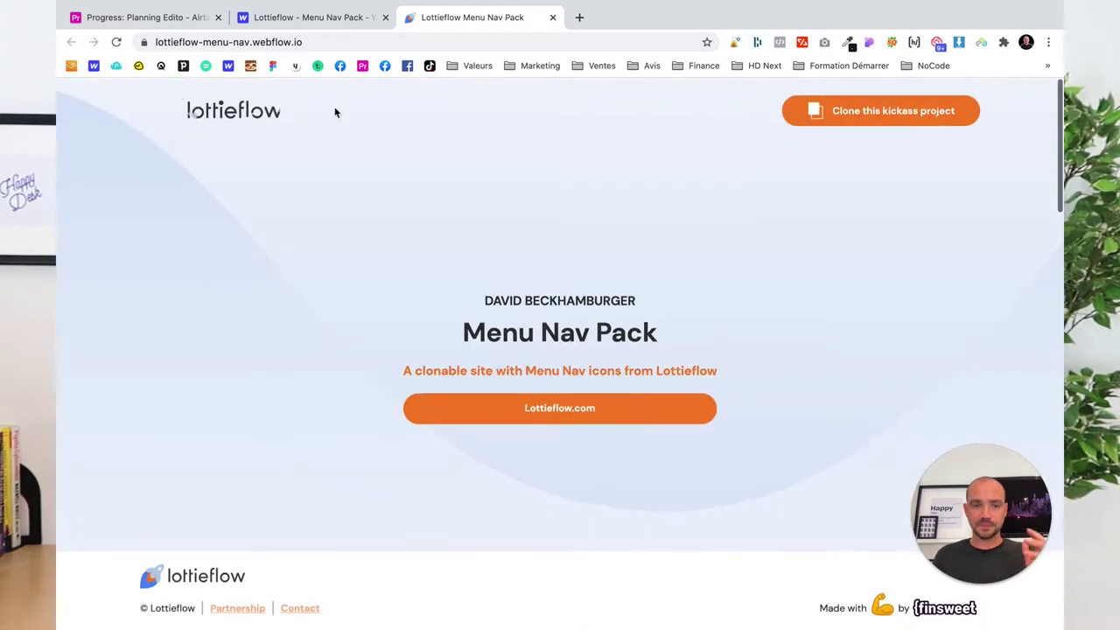
left_click(312, 27)
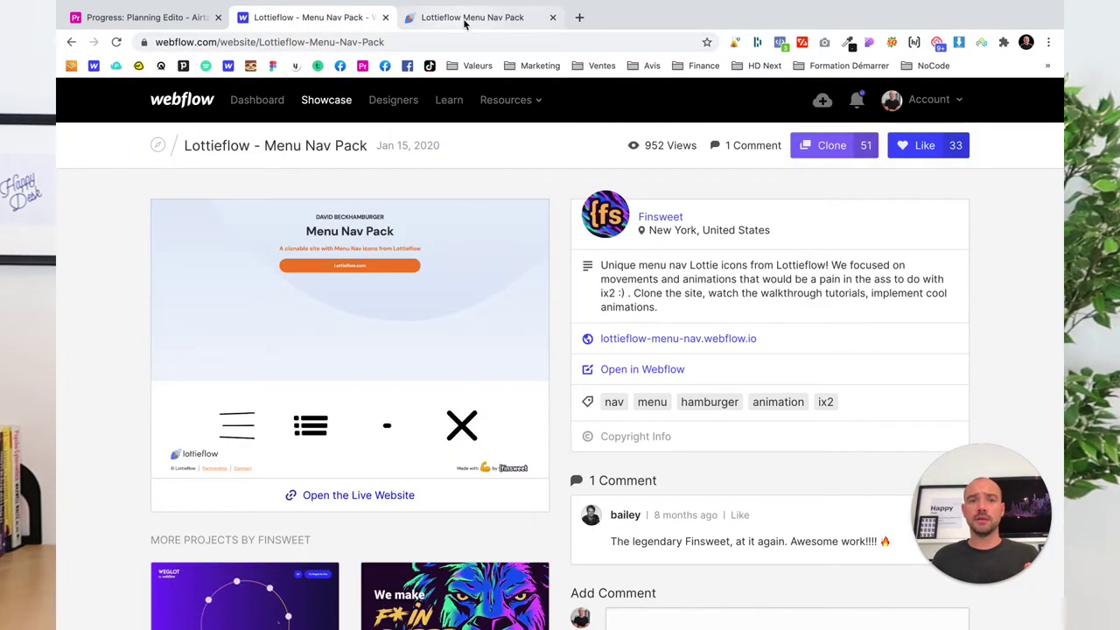
- Clone the Menu Nav Pack into a new project named 'hamburger'
left_click(823, 147)
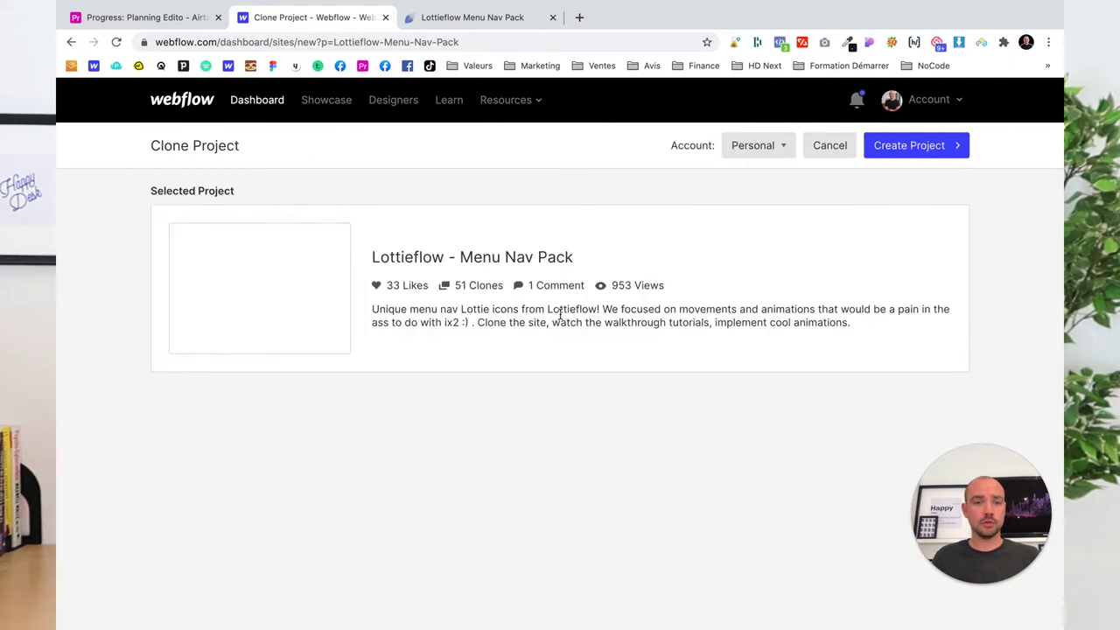
left_click(919, 145)
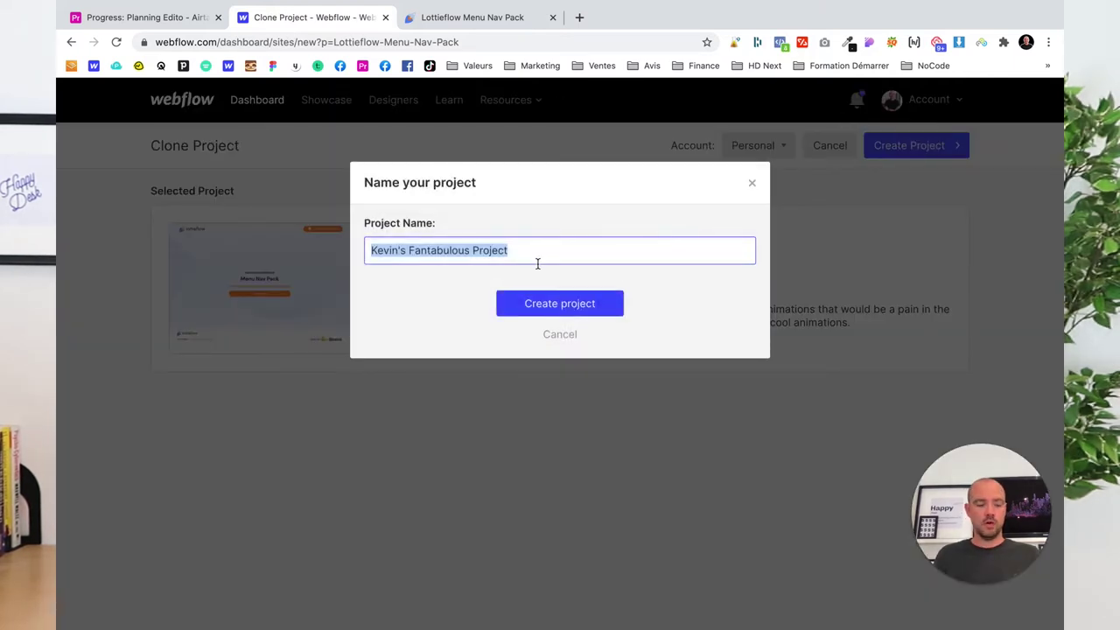
type("hamburge")
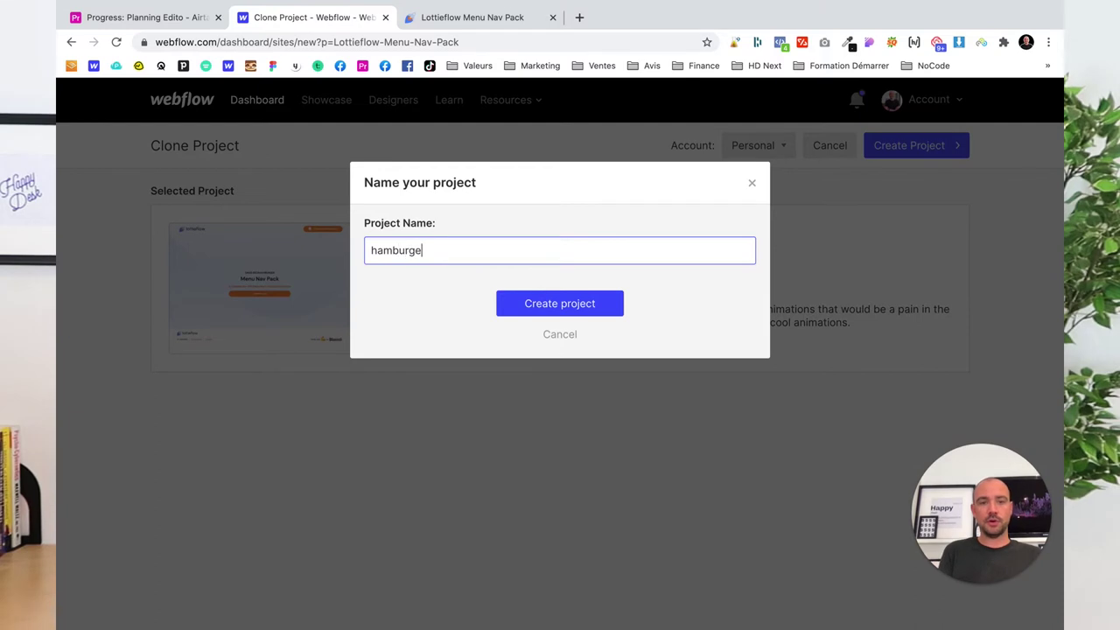
type("r")
key("Return")
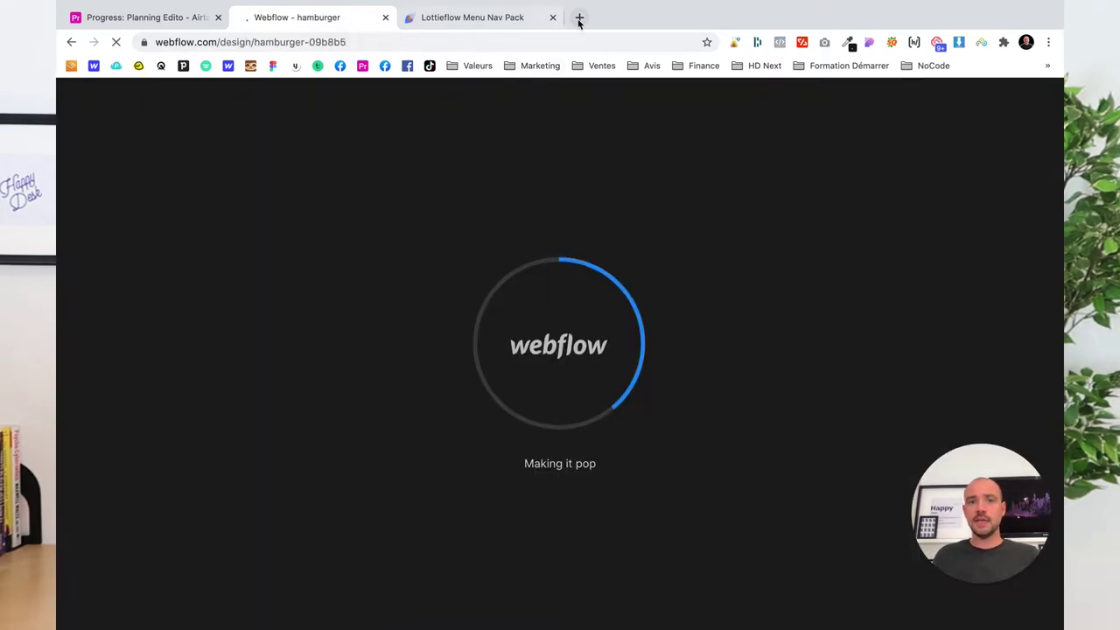
- In a new browser tab, search for 'webflow' to reach the dashboard's New Project page
left_click(579, 17)
type("webf")
key("BackSpace")
type("low")
key("Return")
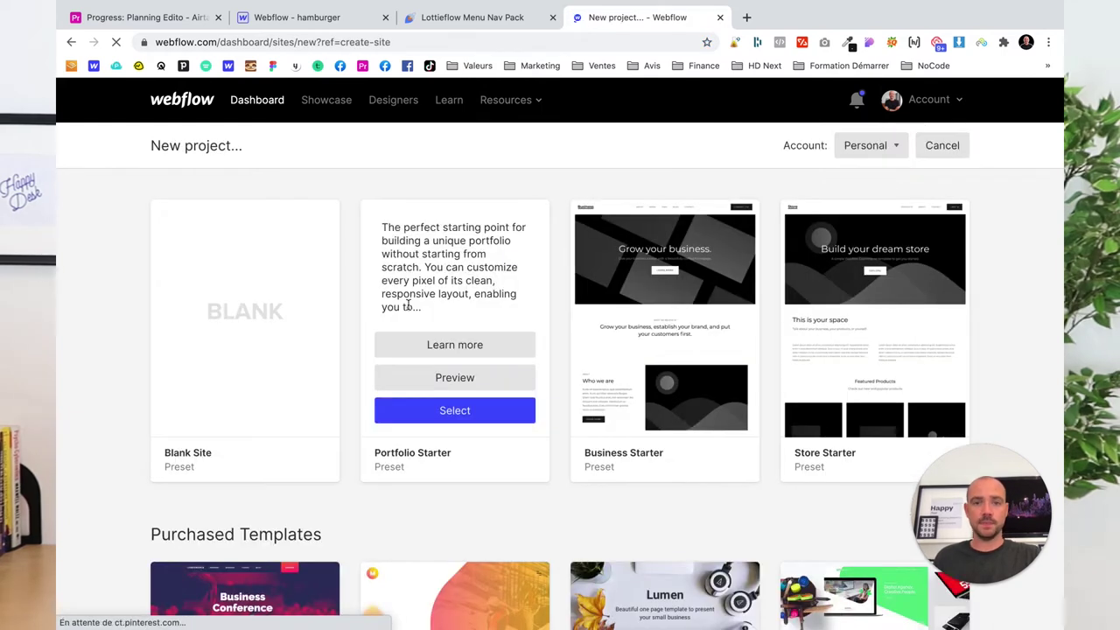
- Create a Blank Site project named 'test hamburger'
left_click(261, 405)
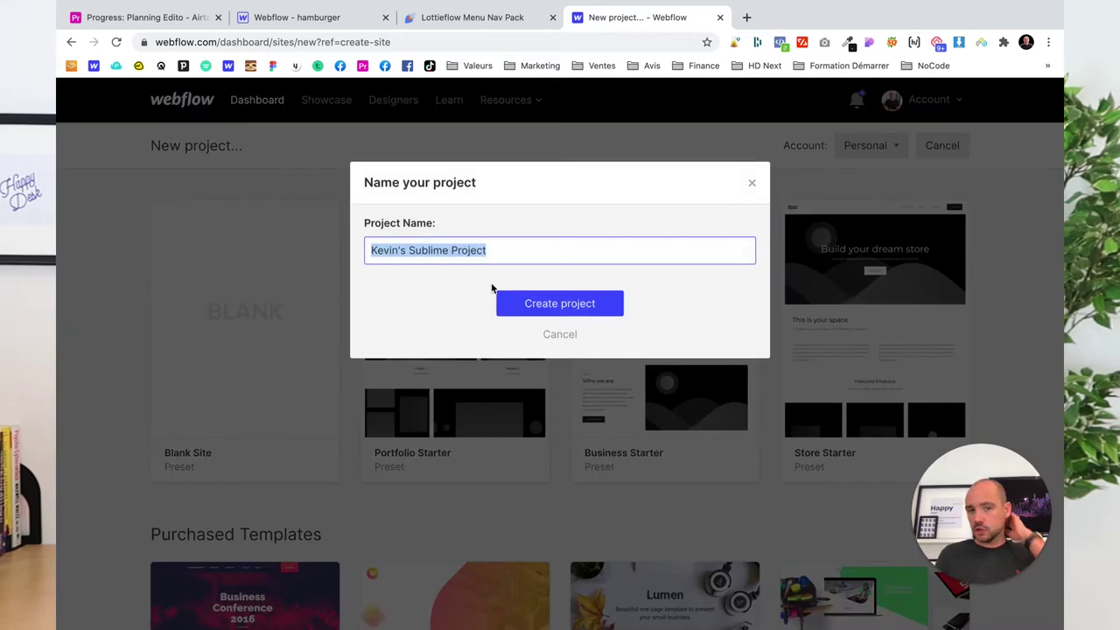
type("test hamburger")
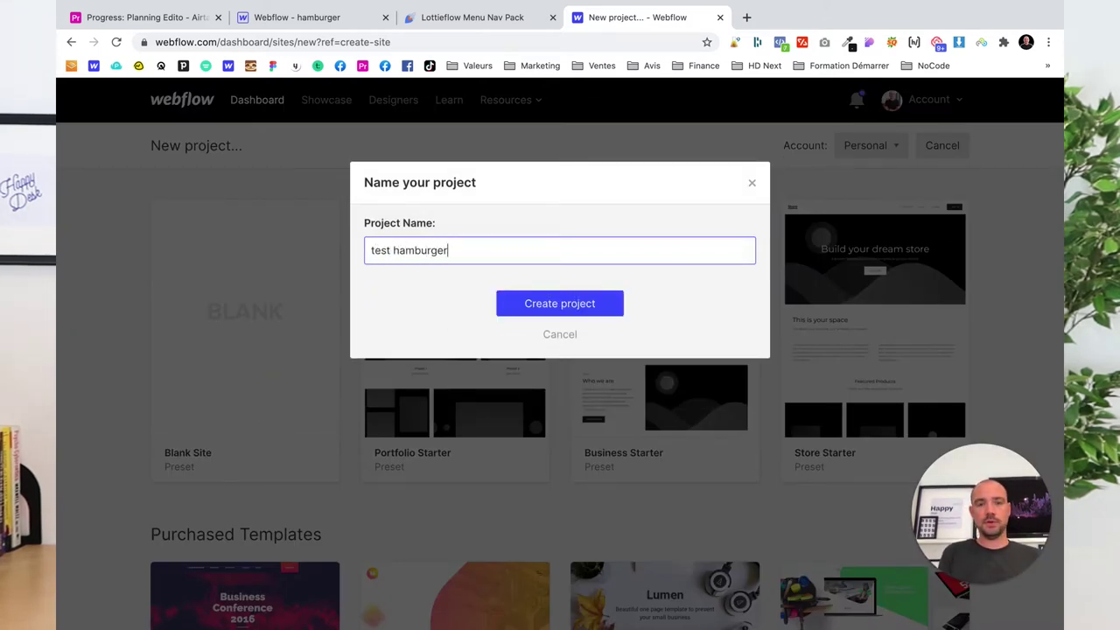
key("Return")
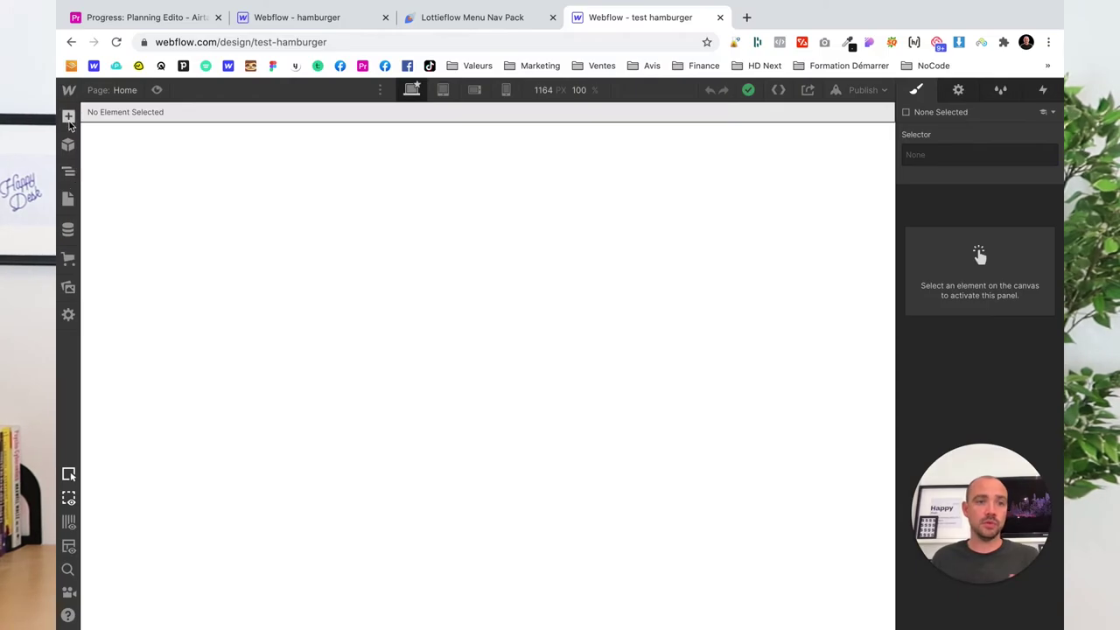
- Drop a Navbar component from the Add panel's Components onto the Home page and show the Navigator
left_click(68, 117)
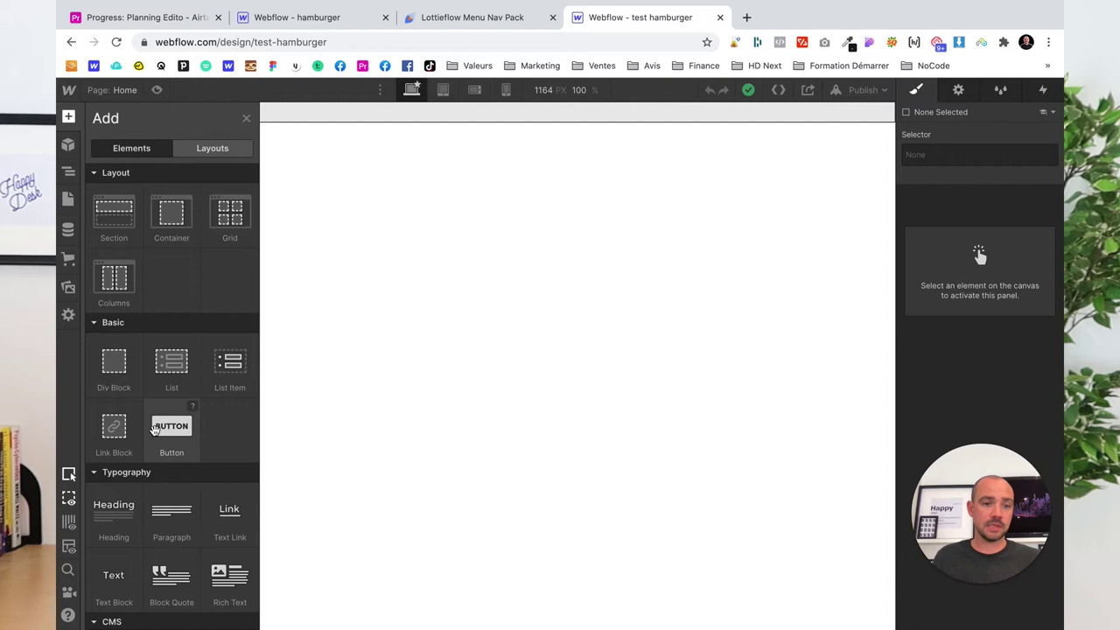
scroll(153, 428, "down", 3)
scroll(155, 467, "down", 1)
scroll(143, 492, "down", 2)
scroll(134, 497, "down", 3)
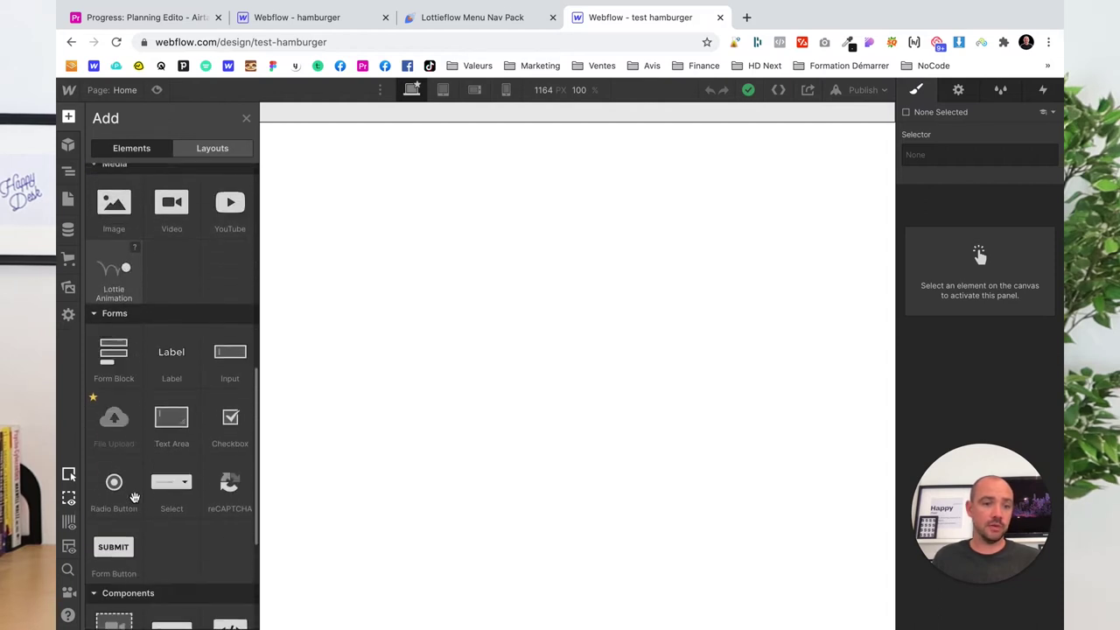
scroll(144, 500, "down", 4)
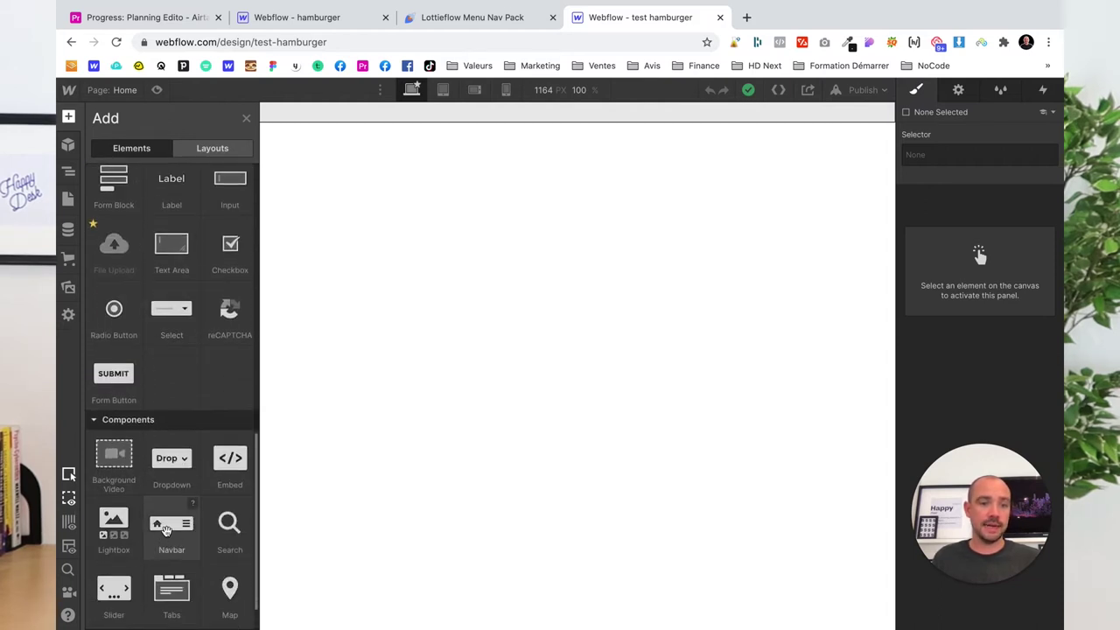
left_click(166, 532)
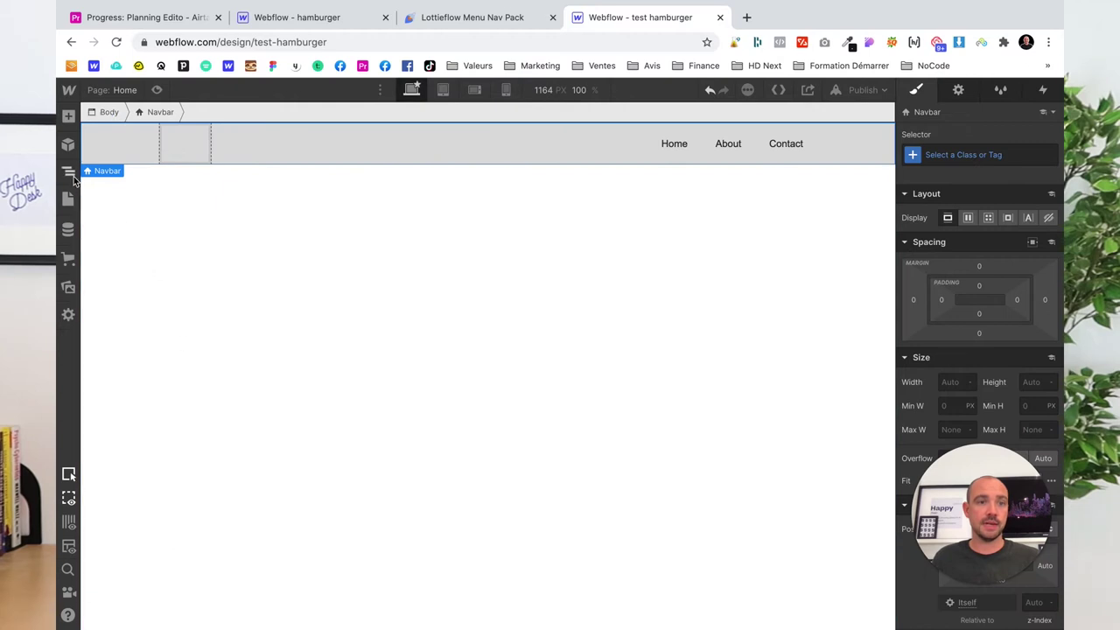
left_click(69, 174)
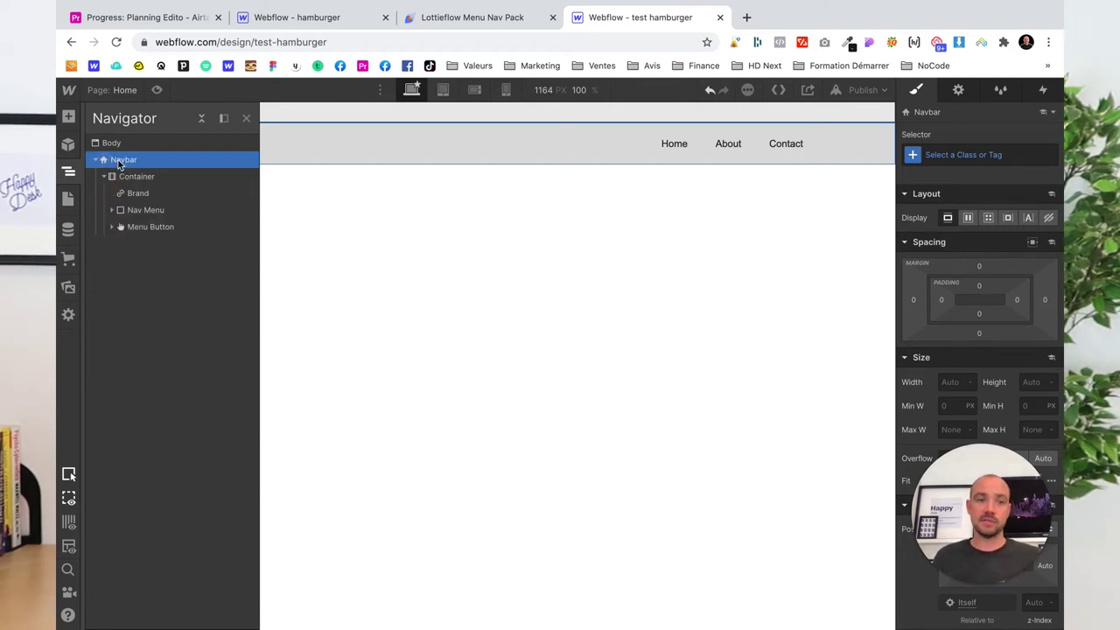
- Browse the Interactions element trigger options while selecting the navbar's Container and Brand link
left_click(1042, 94)
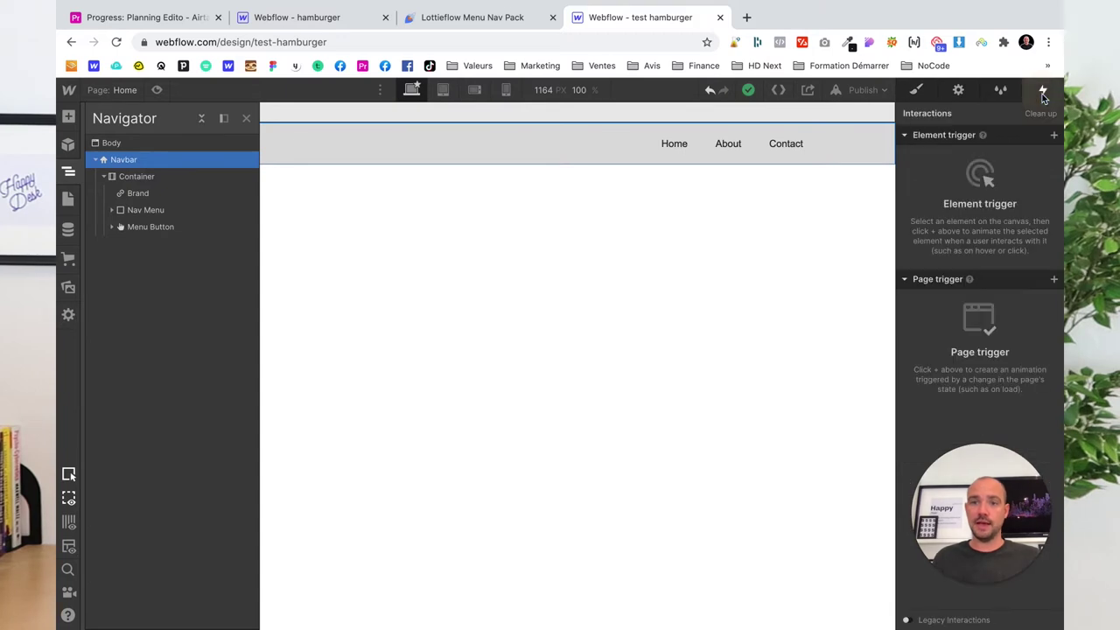
left_click(1054, 137)
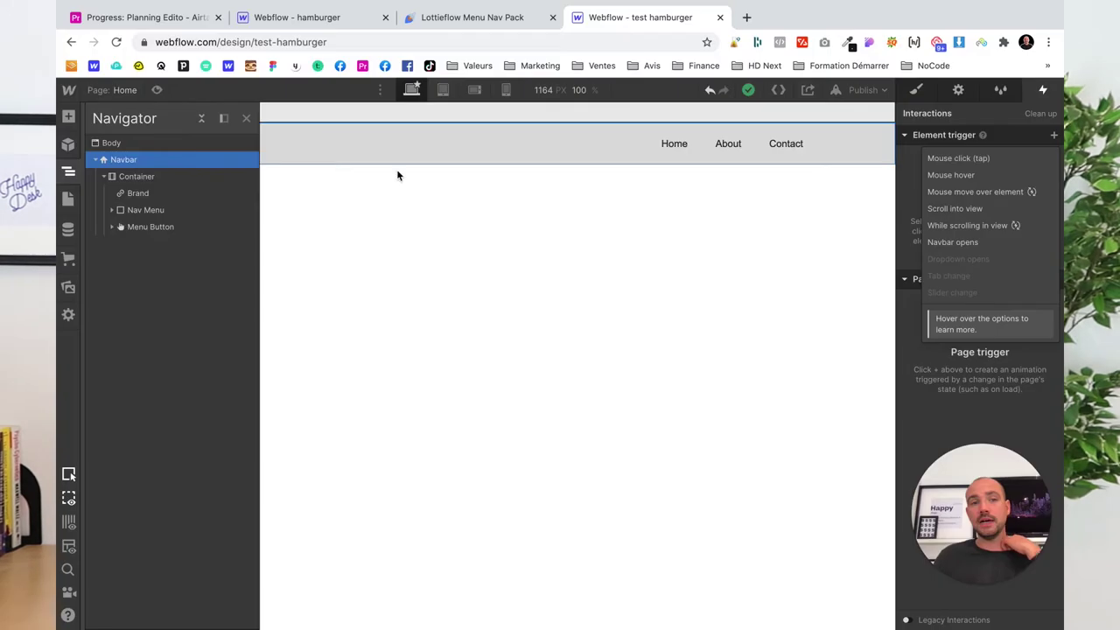
left_click(161, 176)
left_click(140, 176)
left_click(138, 192)
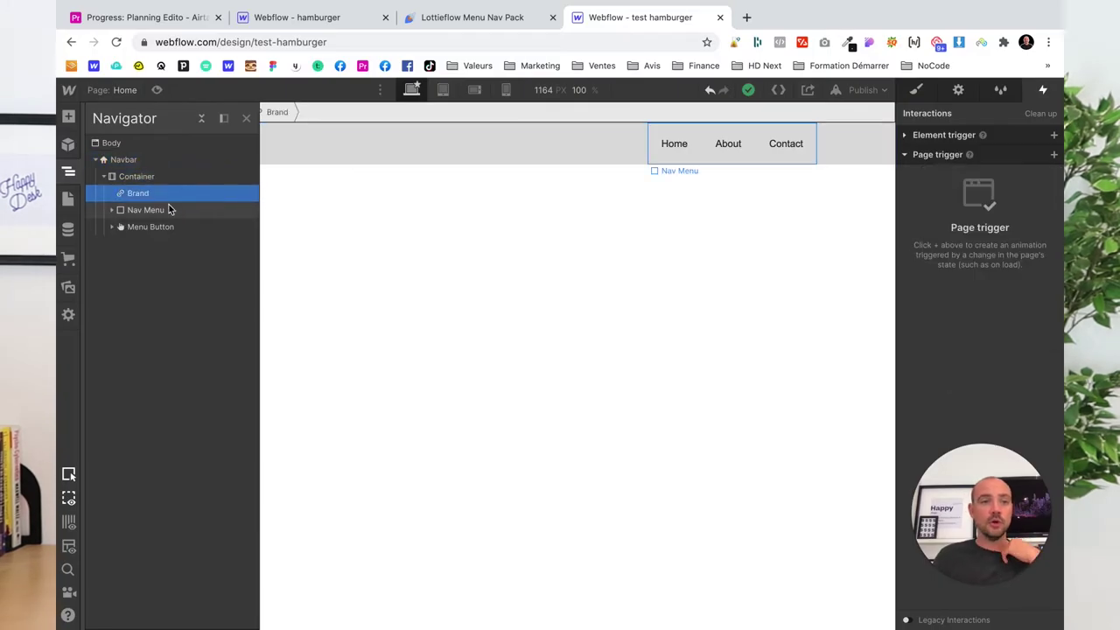
left_click(910, 140)
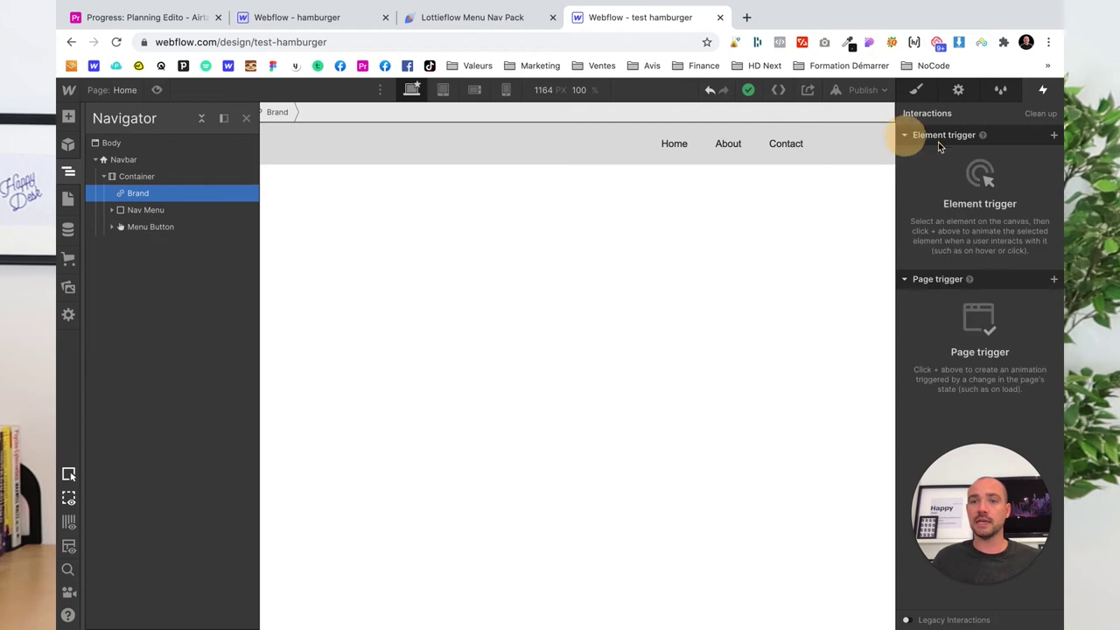
left_click(1055, 137)
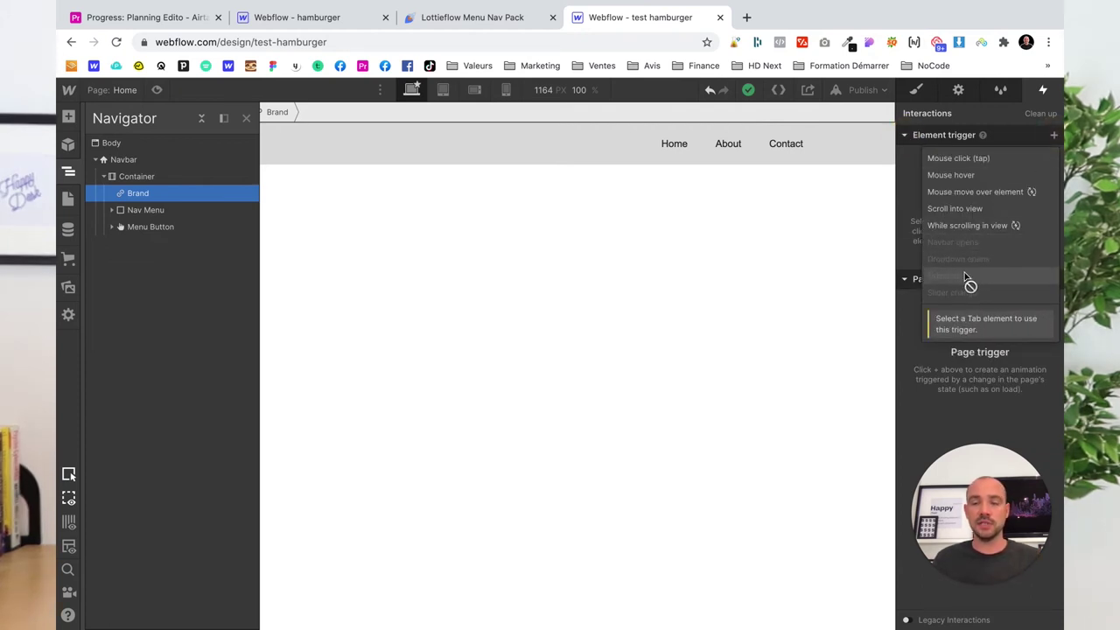
left_click(125, 158)
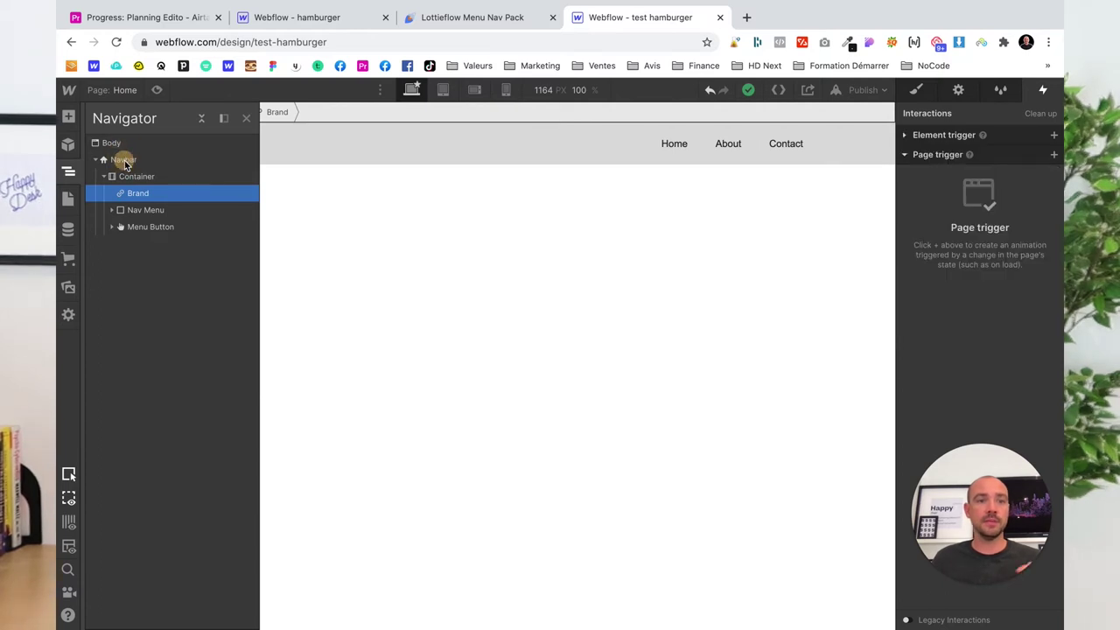
- Select the Navbar, close the Navigator, and switch to the 768 px Tablet breakpoint
left_click(123, 159)
left_click(69, 174)
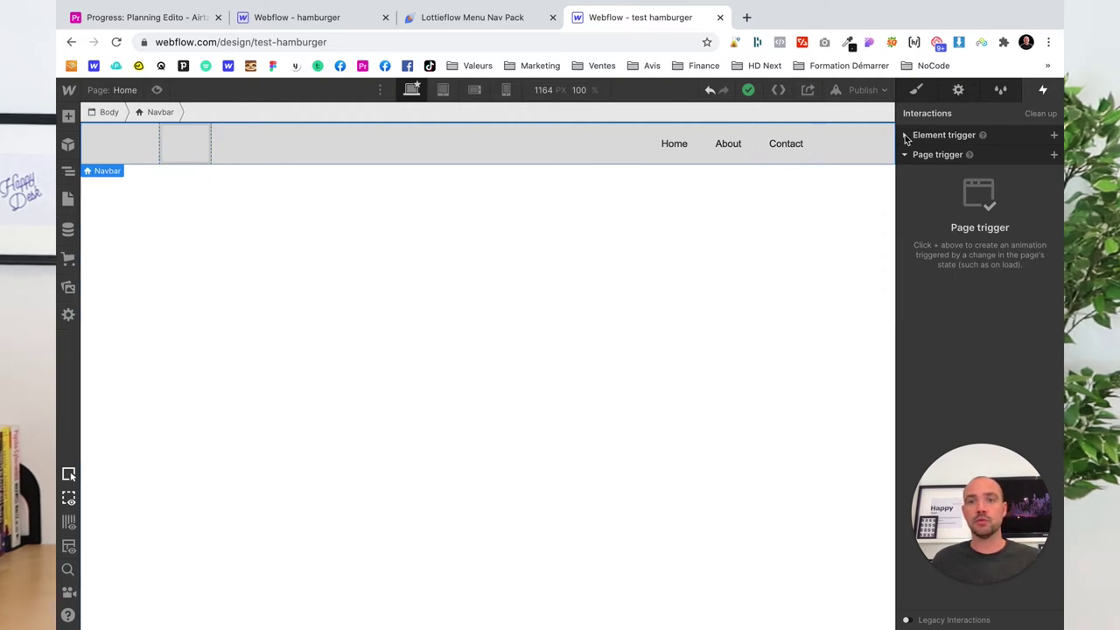
left_click(943, 135)
left_click(443, 89)
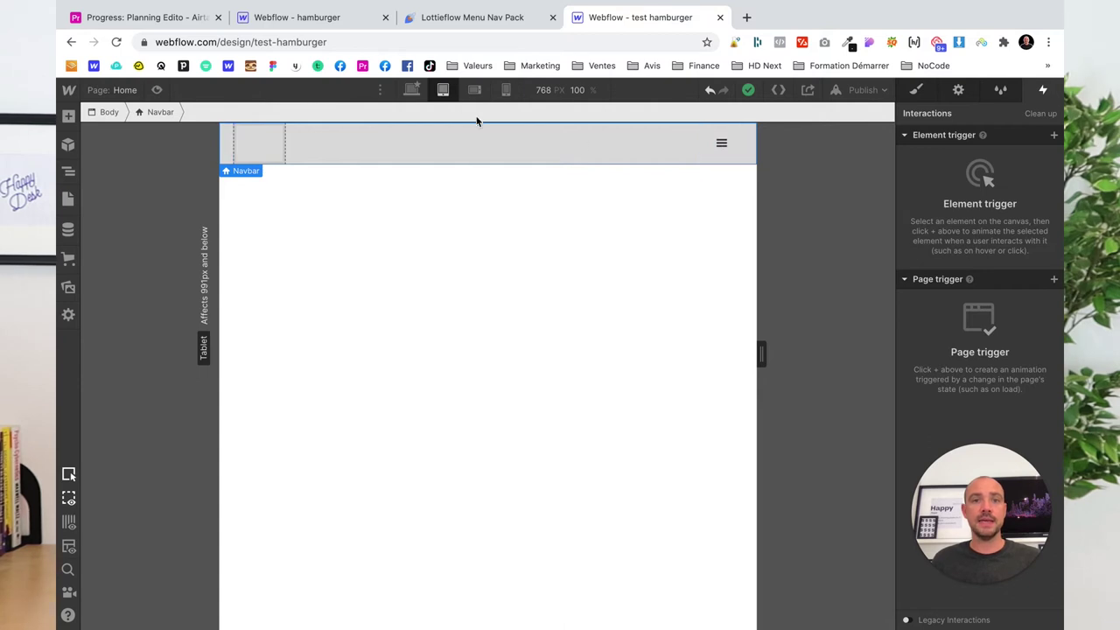
- Set the Menu Button's 'Menu icon for' setting to Always appear
left_click(410, 91)
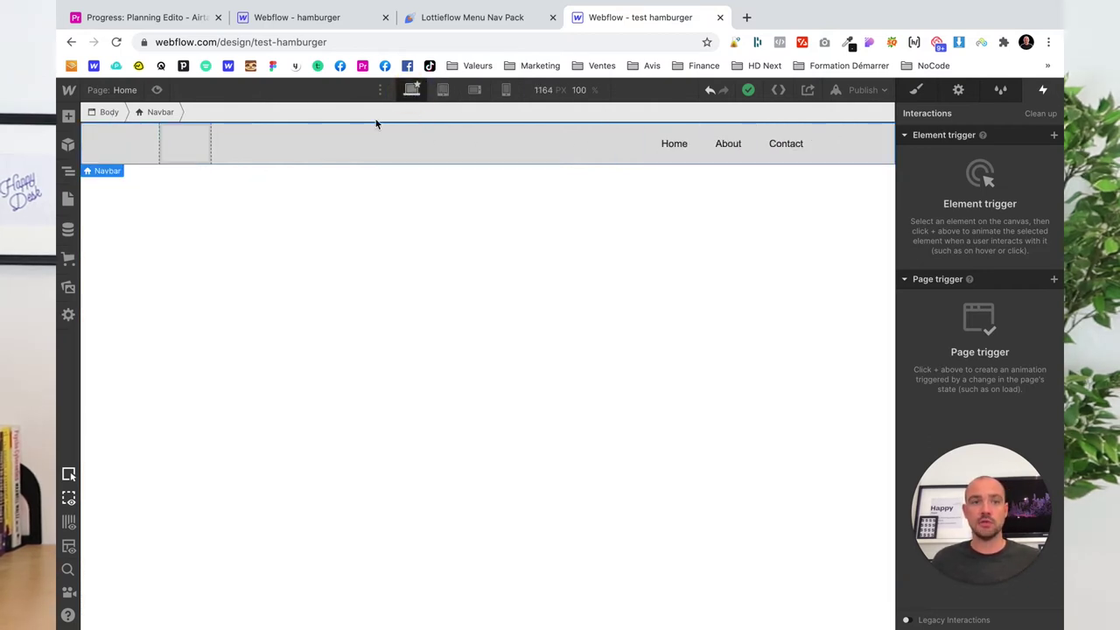
left_click(442, 90)
left_click(702, 154)
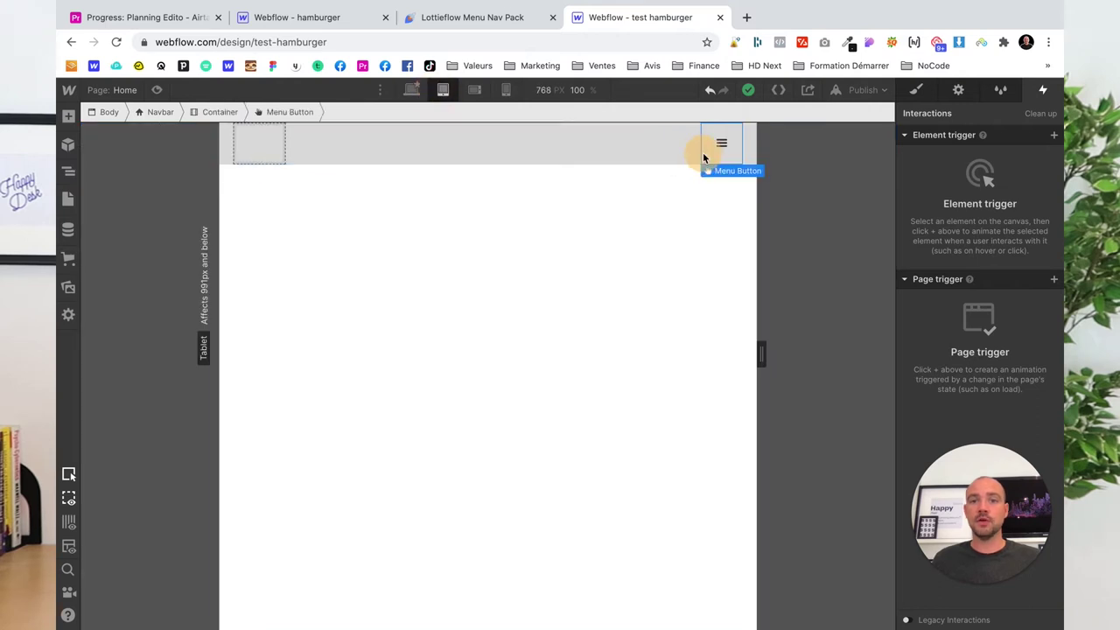
left_click(917, 90)
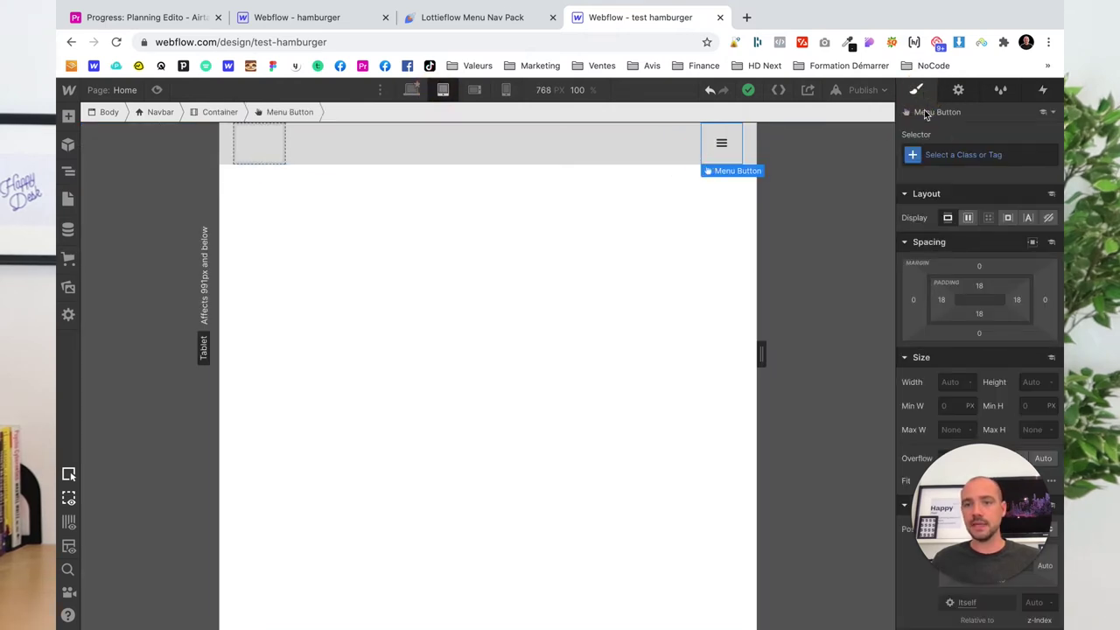
left_click(958, 91)
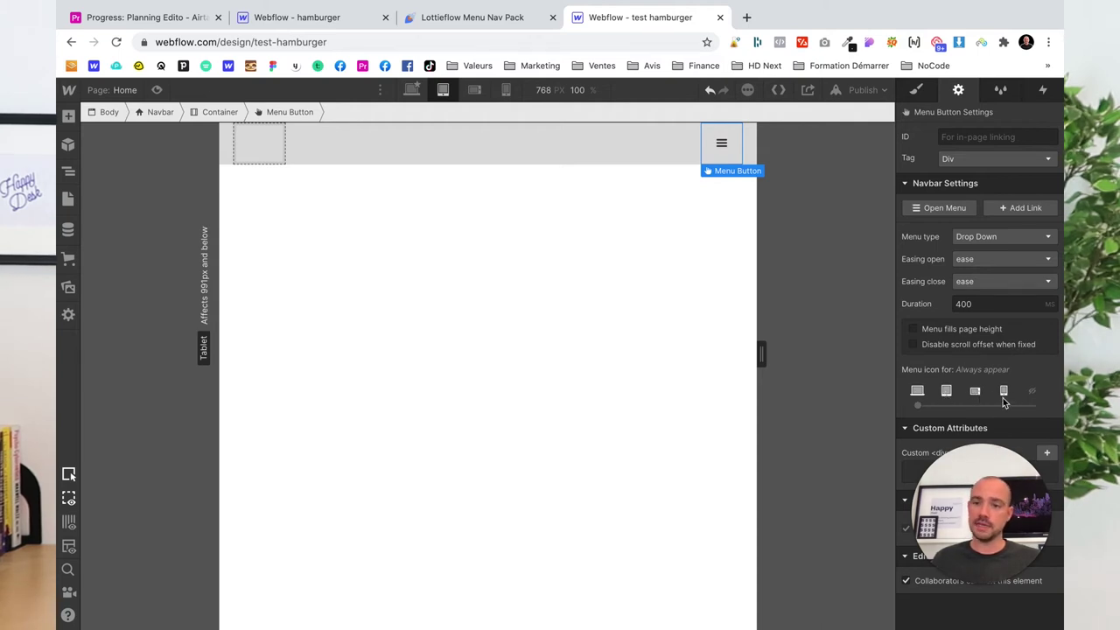
mouse_move(918, 407)
left_mouse_down()
mouse_move(1006, 411)
mouse_move(907, 409)
left_mouse_up()
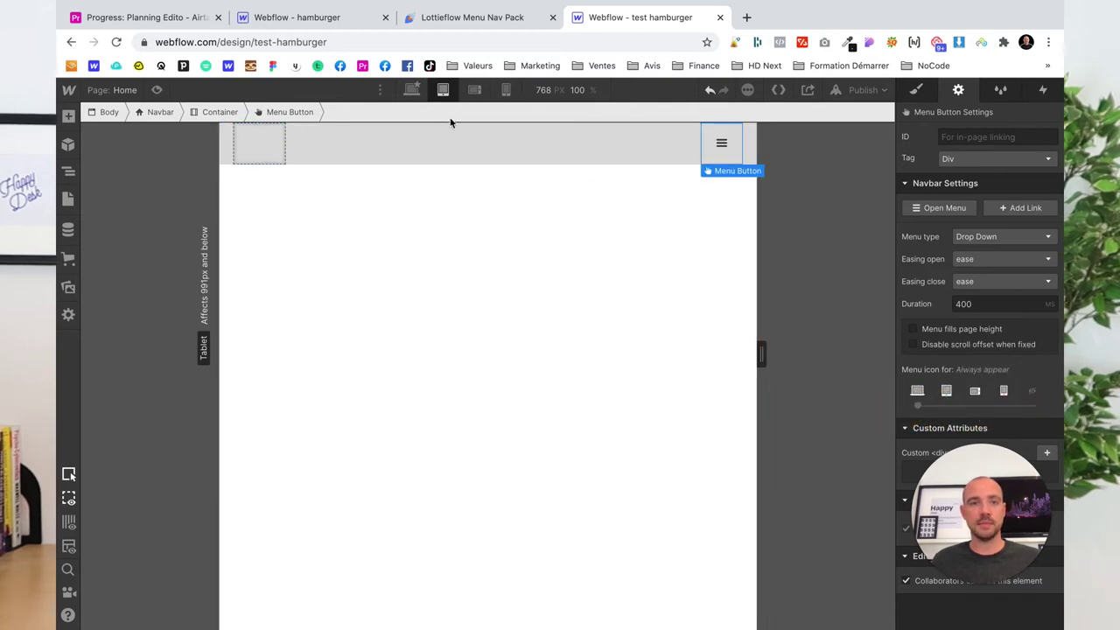
- Return to the desktop width and select the default hamburger Icon
left_click(411, 90)
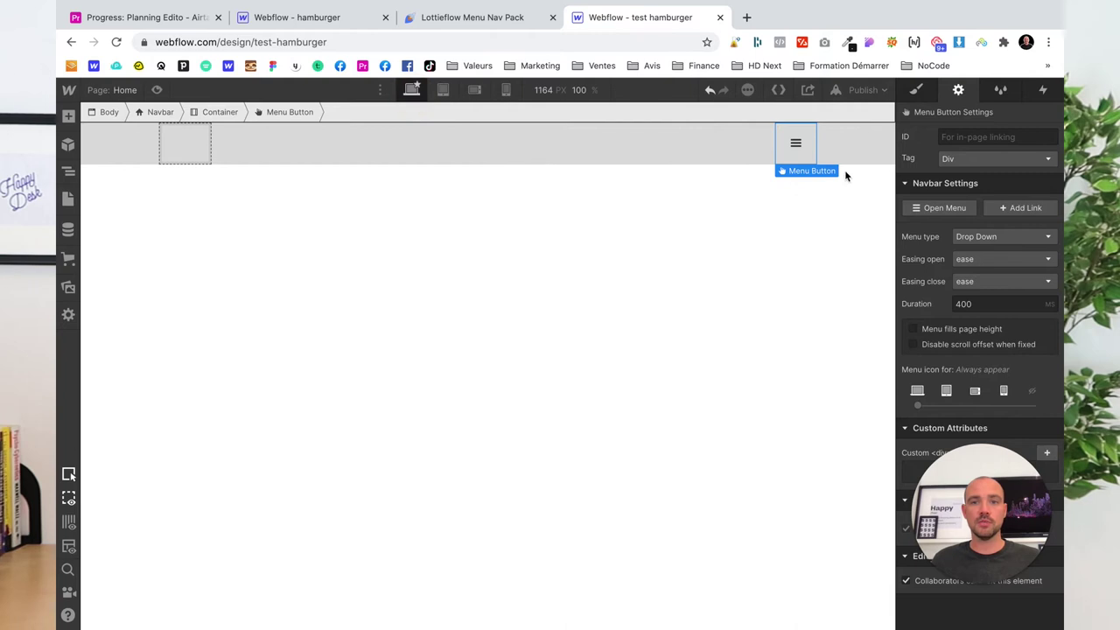
left_click(762, 215)
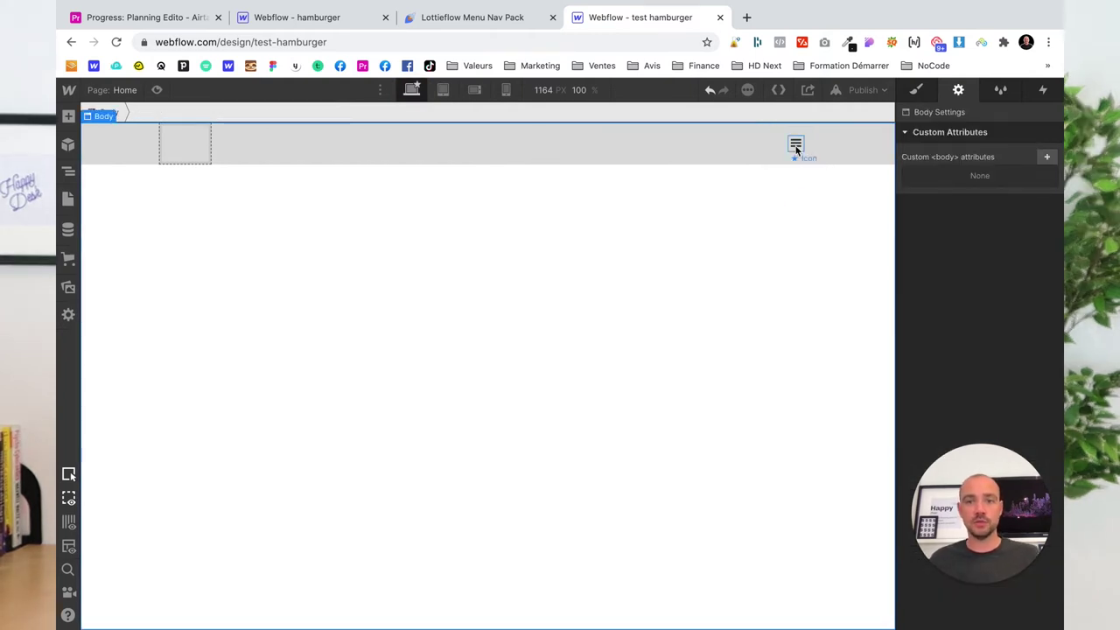
left_click(795, 146)
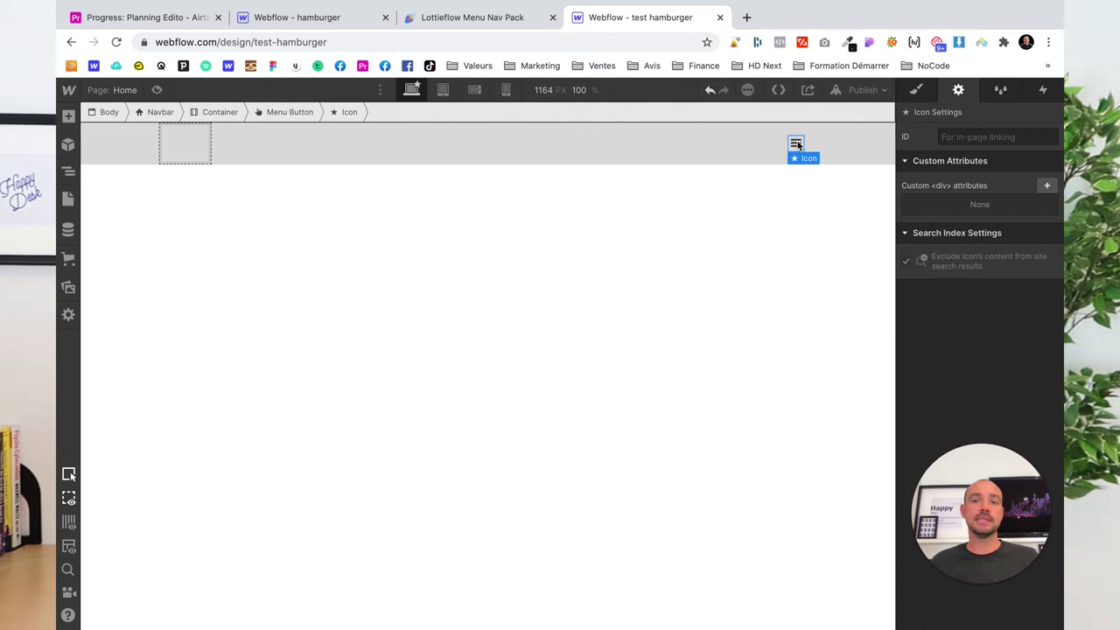
- In the hamburger project, preview the menu icons animating into X shapes
left_click(325, 18)
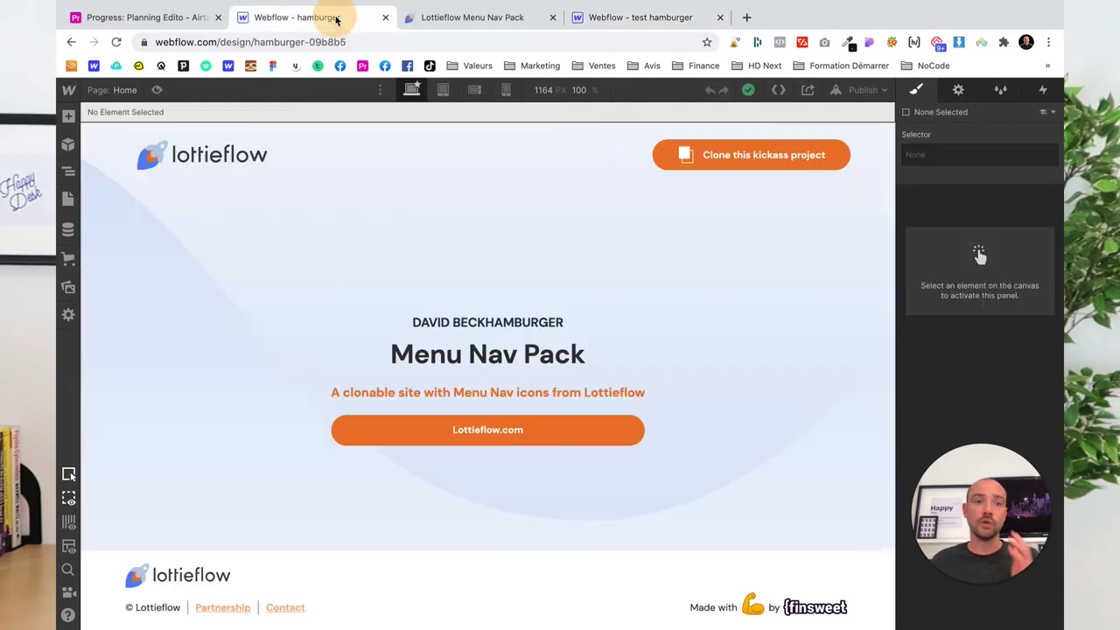
scroll(312, 298, "down", 5)
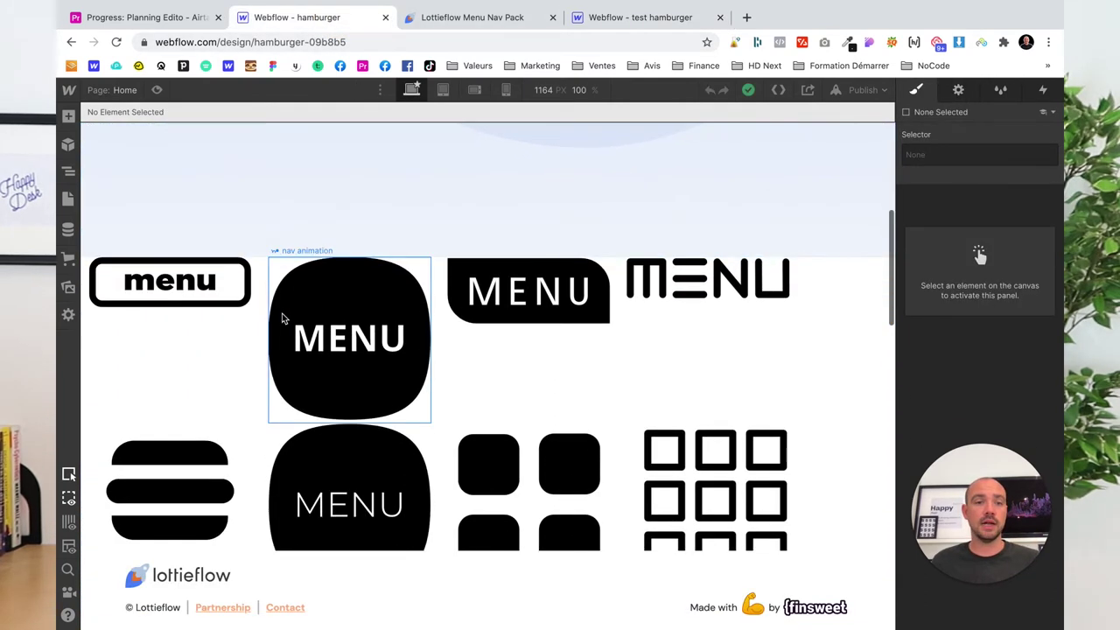
left_click(157, 90)
scroll(382, 226, "down", 2)
scroll(385, 237, "up", 3)
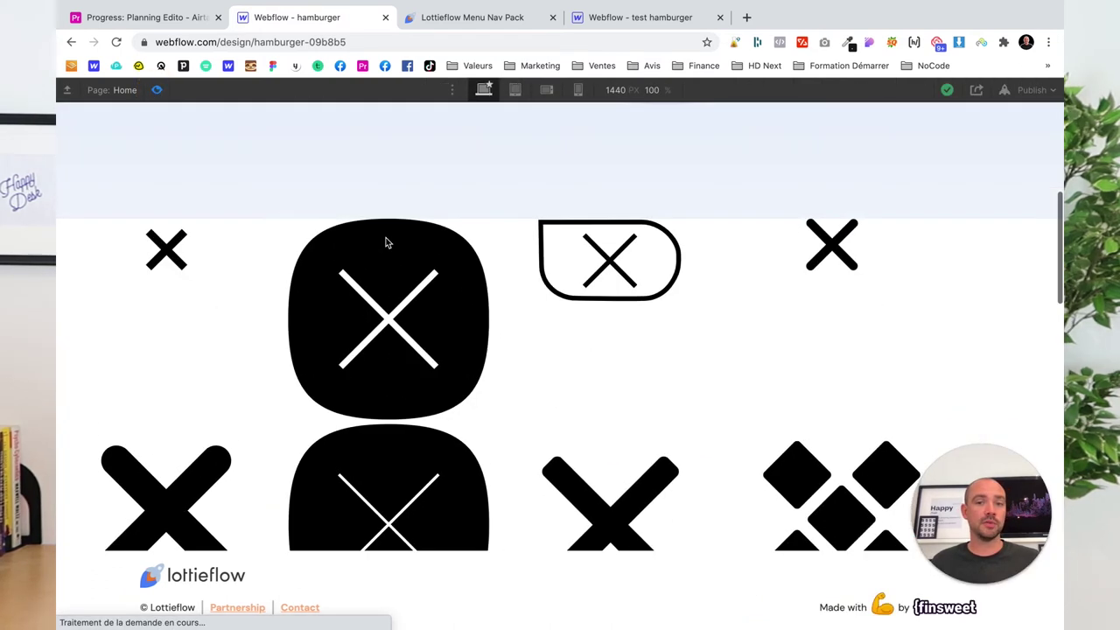
left_click(156, 89)
- Copy the three-bar hamburger nav animation into the test hamburger project's Menu Button
scroll(292, 318, "down", 5)
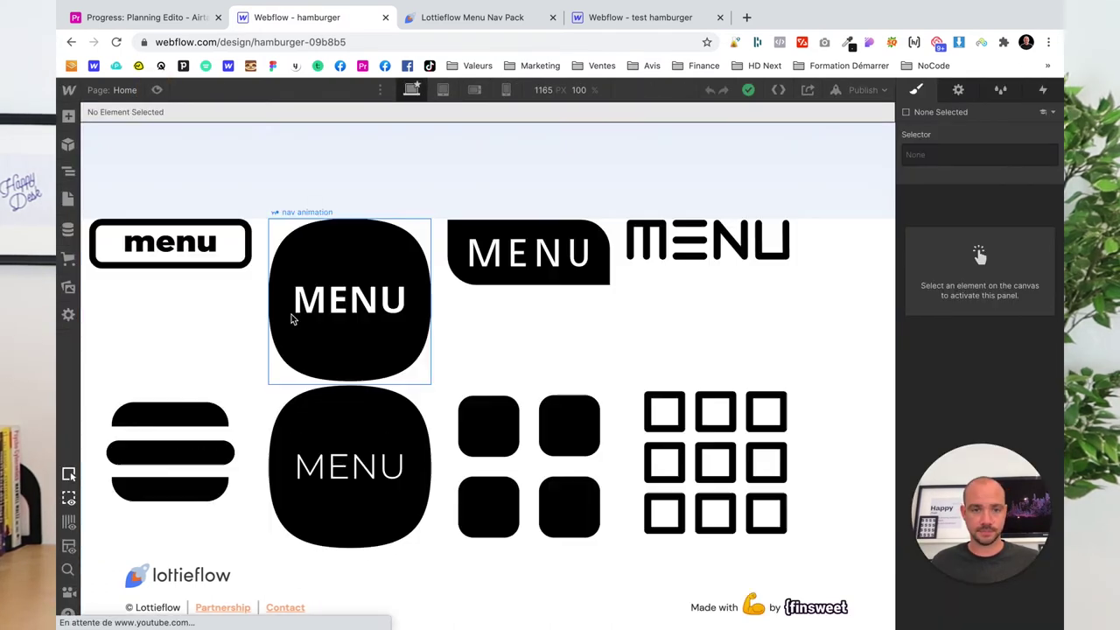
scroll(293, 318, "down", 1)
scroll(219, 299, "down", 1)
left_click(170, 303)
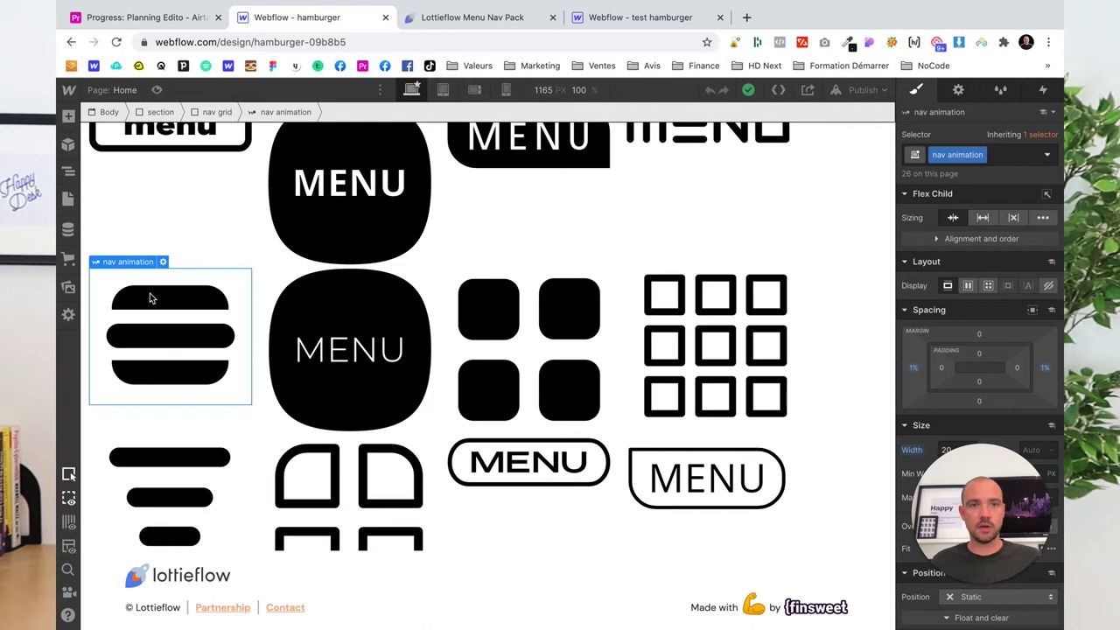
left_click(600, 19)
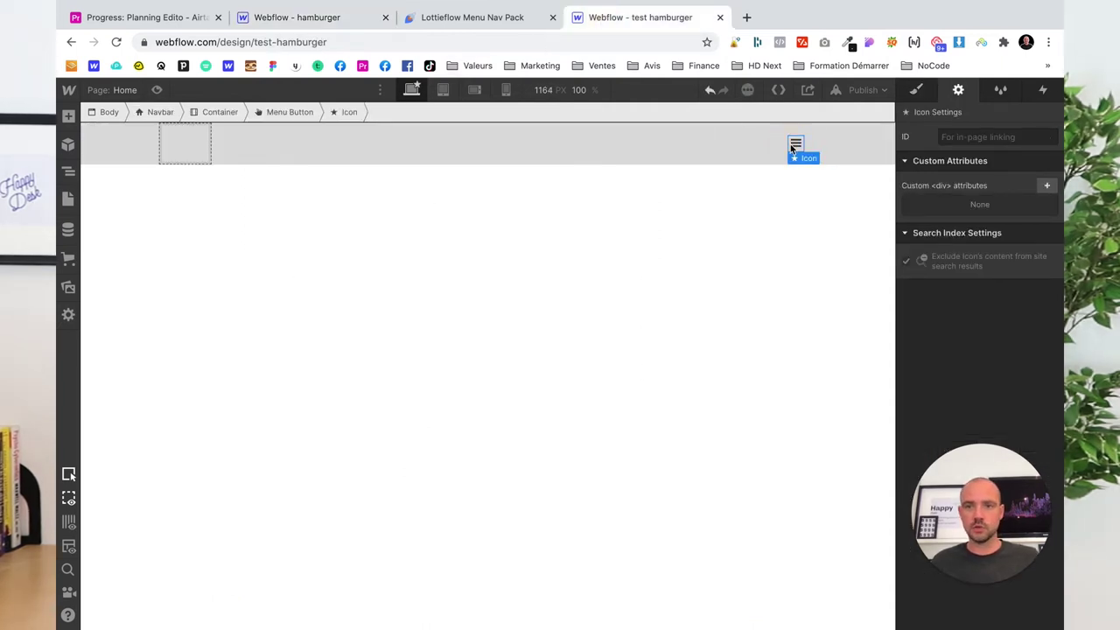
- Delete the default Icon element from the Menu Button
left_click(68, 175)
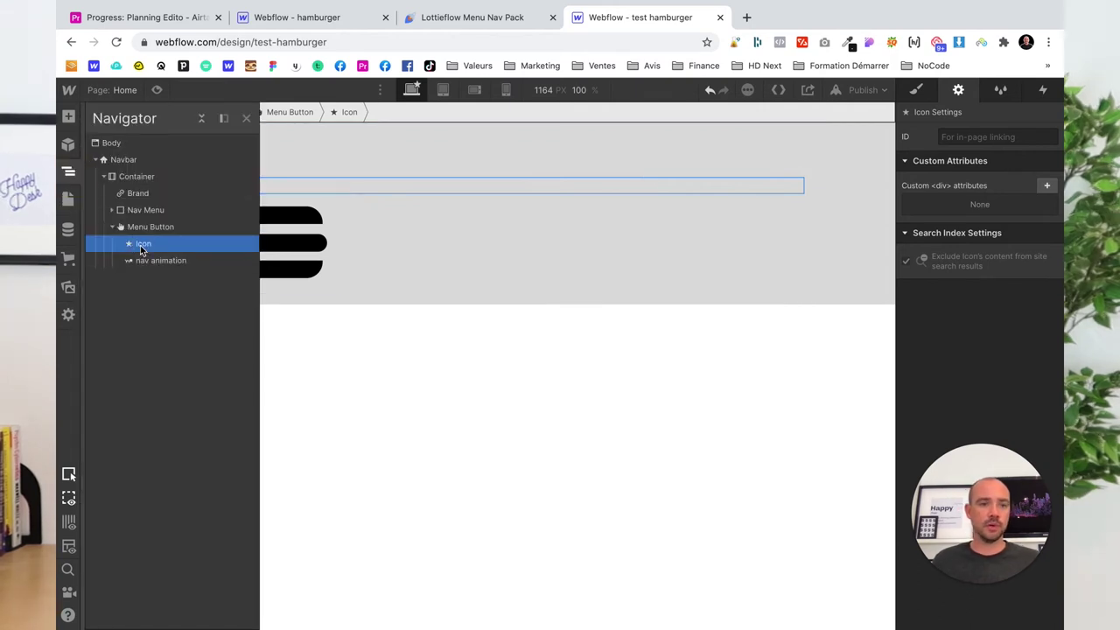
key("Delete")
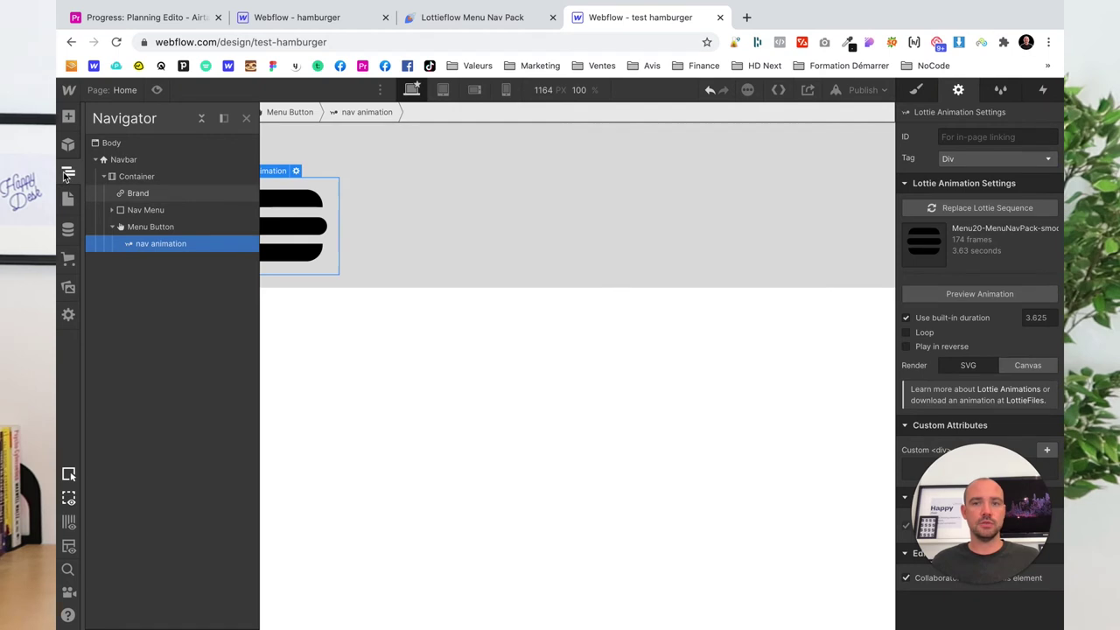
left_click(67, 175)
- Size the nav animation to 50px width and 50px height
left_click(913, 91)
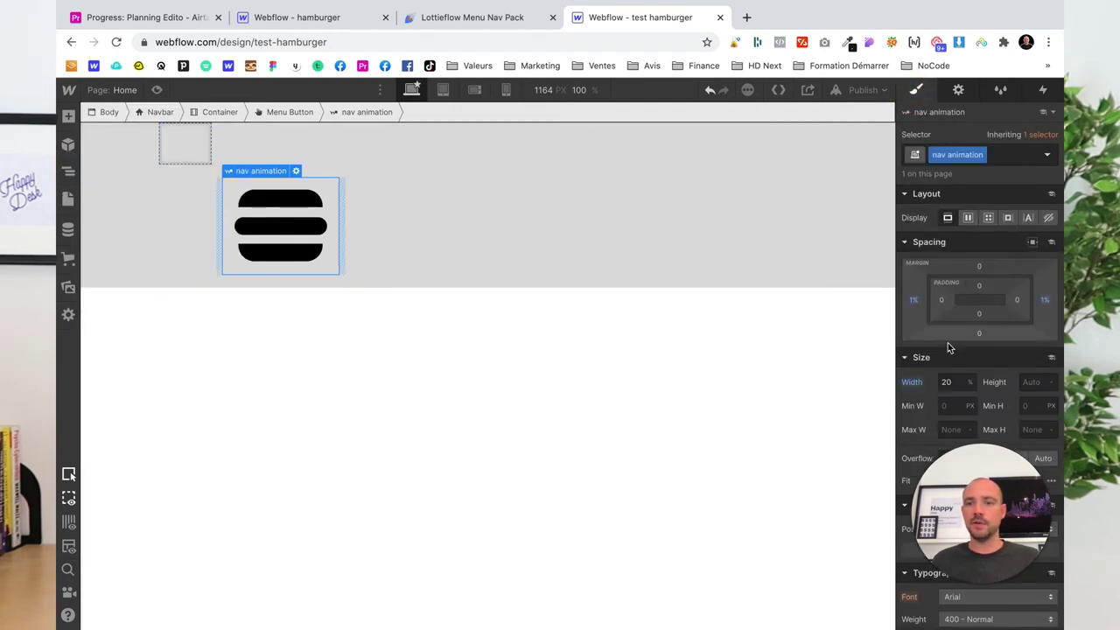
left_click(950, 385)
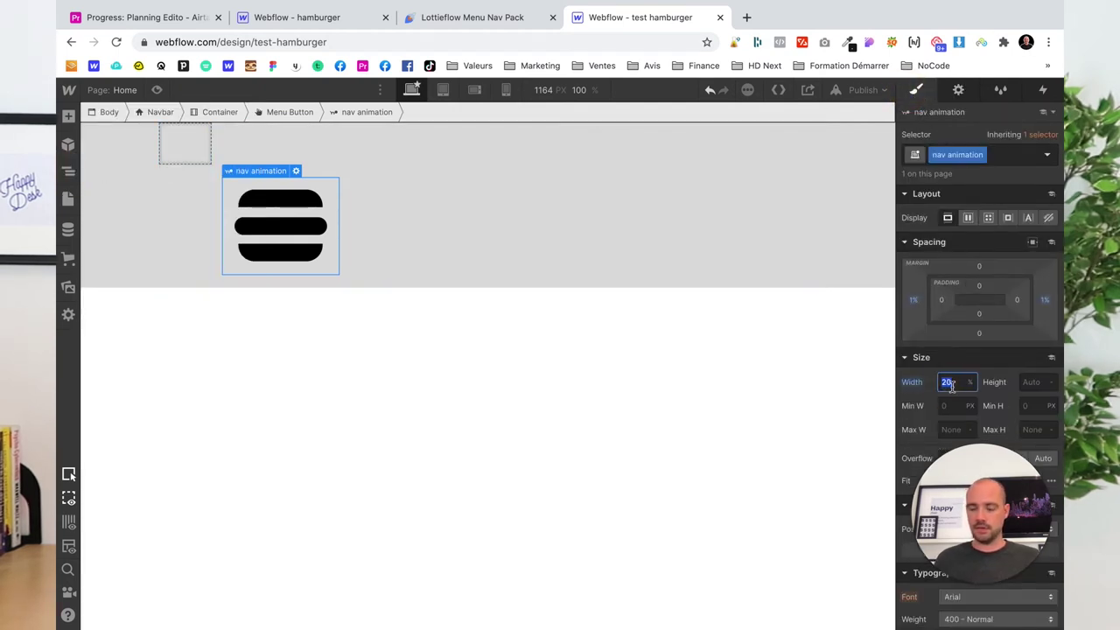
type("50px")
key("Tab")
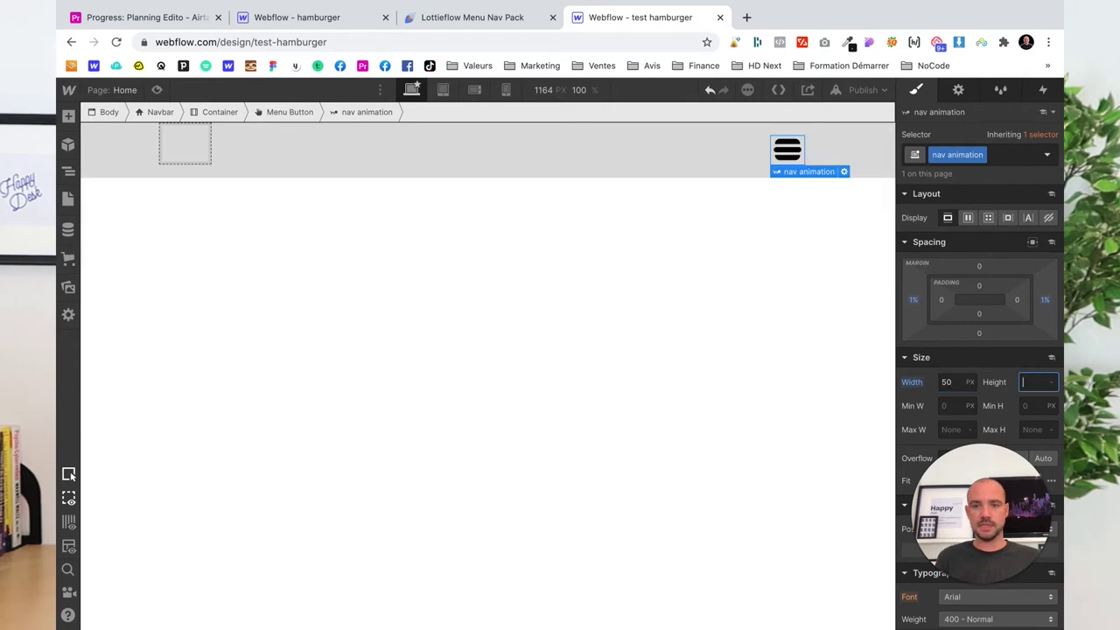
type("50")
key("Tab")
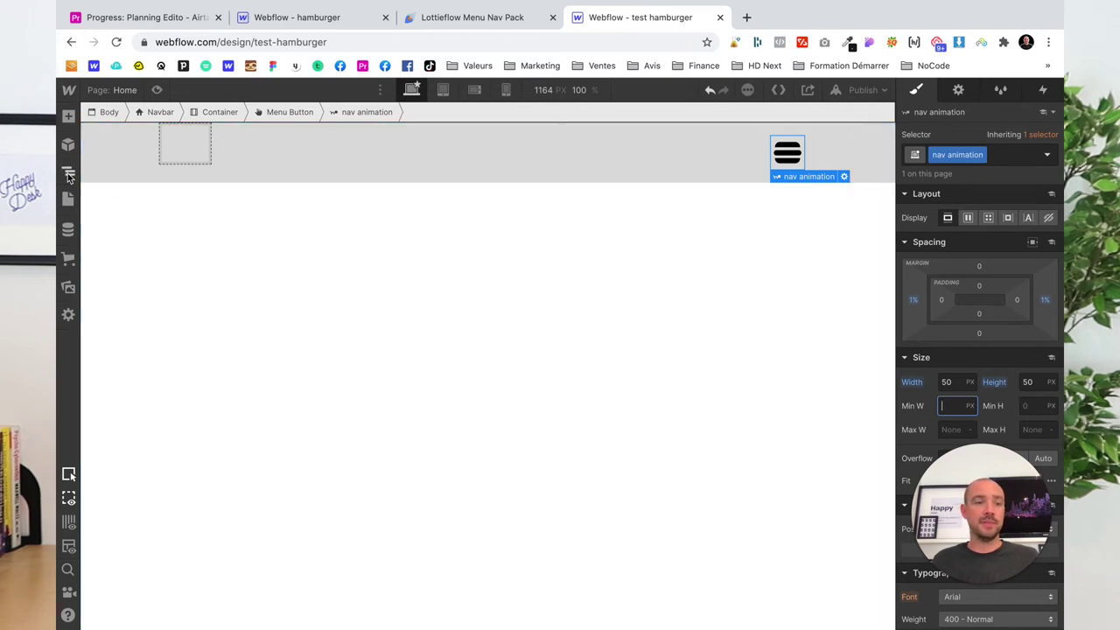
left_click(68, 172)
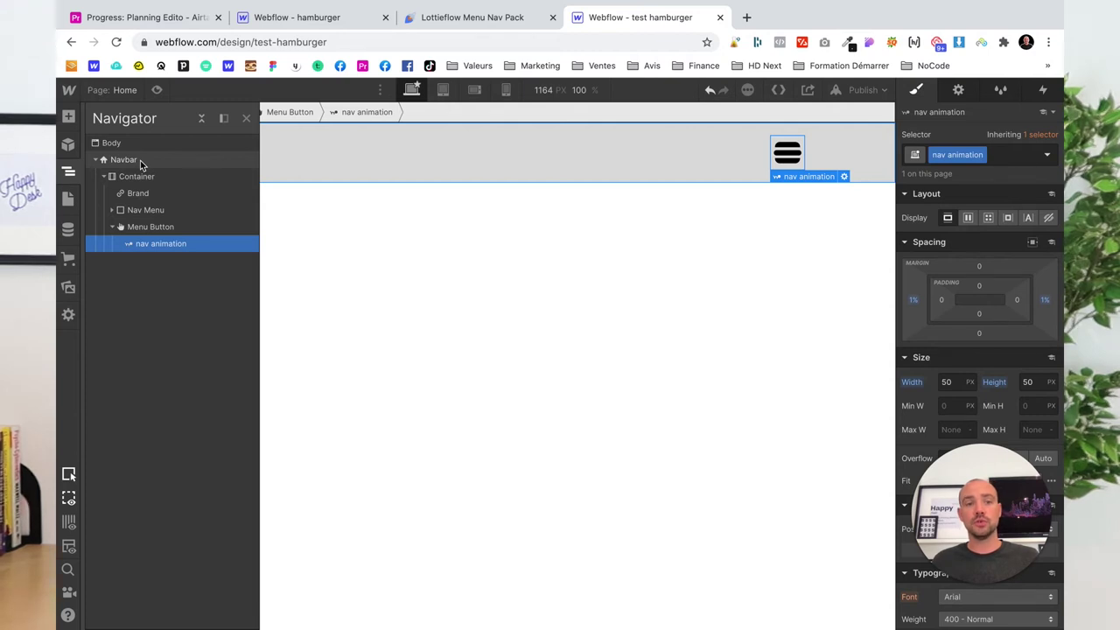
- Check the Menu20 Lottie settings, preview the Home/About/Contact dropdown, then close it and reopen the Navigator
left_click(958, 89)
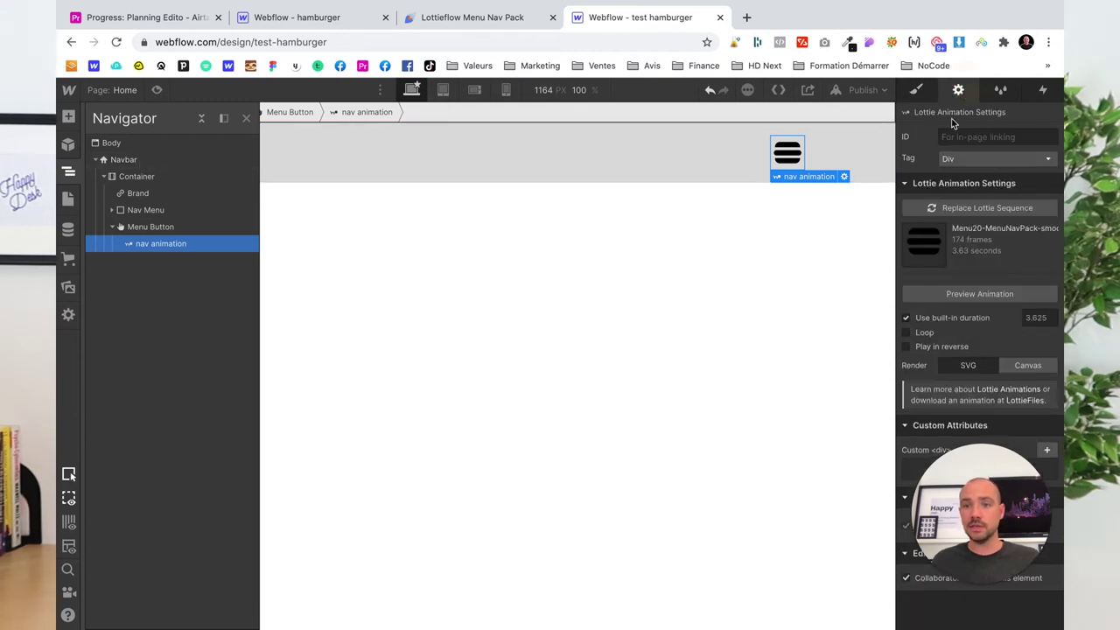
left_click(159, 226)
left_click(927, 207)
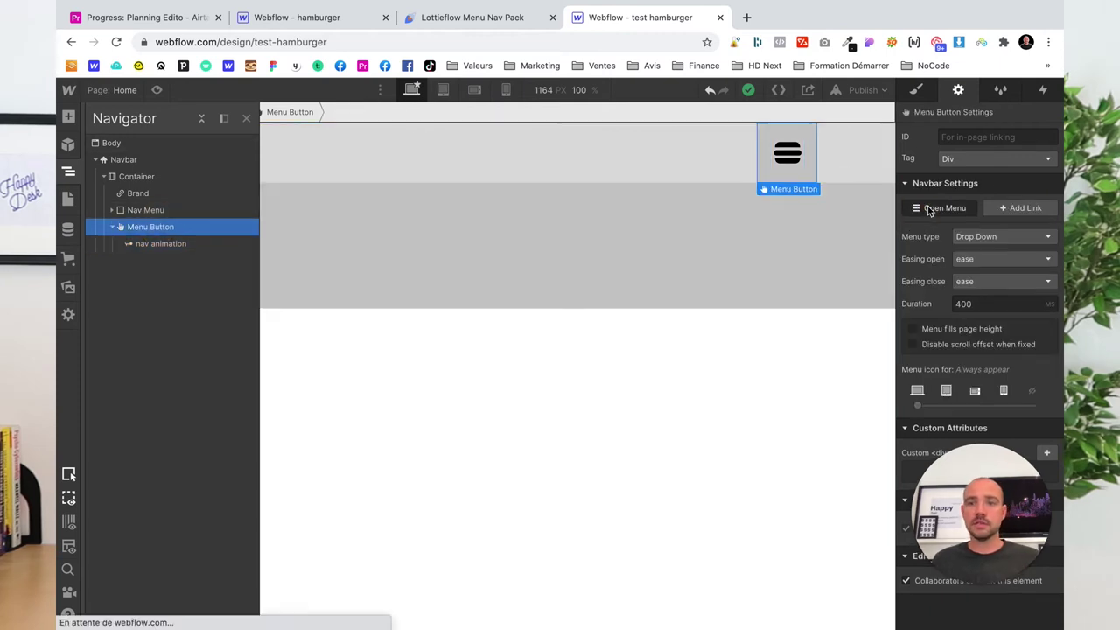
key("z")
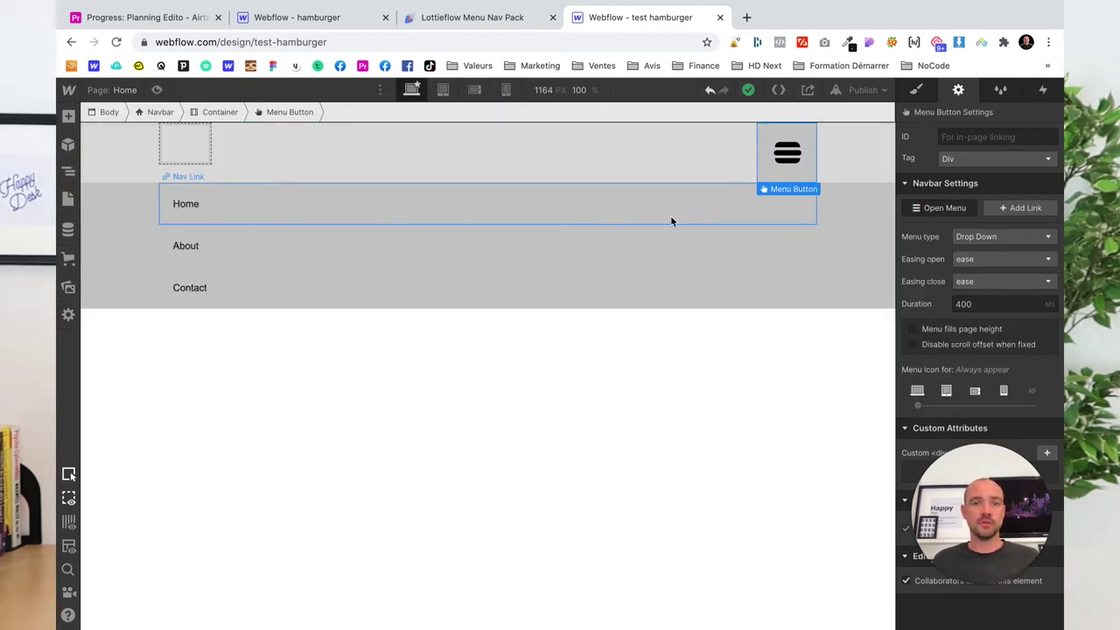
left_click(73, 178)
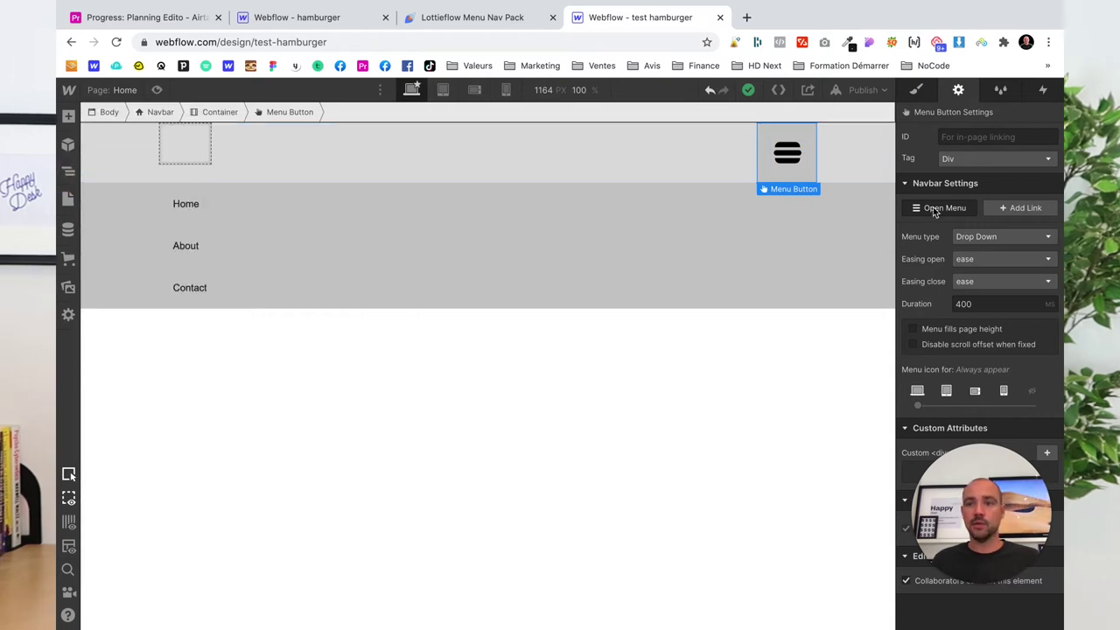
left_click(929, 208)
left_click(70, 172)
- Add a Navbar opens trigger to the Navbar, with Menu opens set to Start an animation
left_click(191, 162)
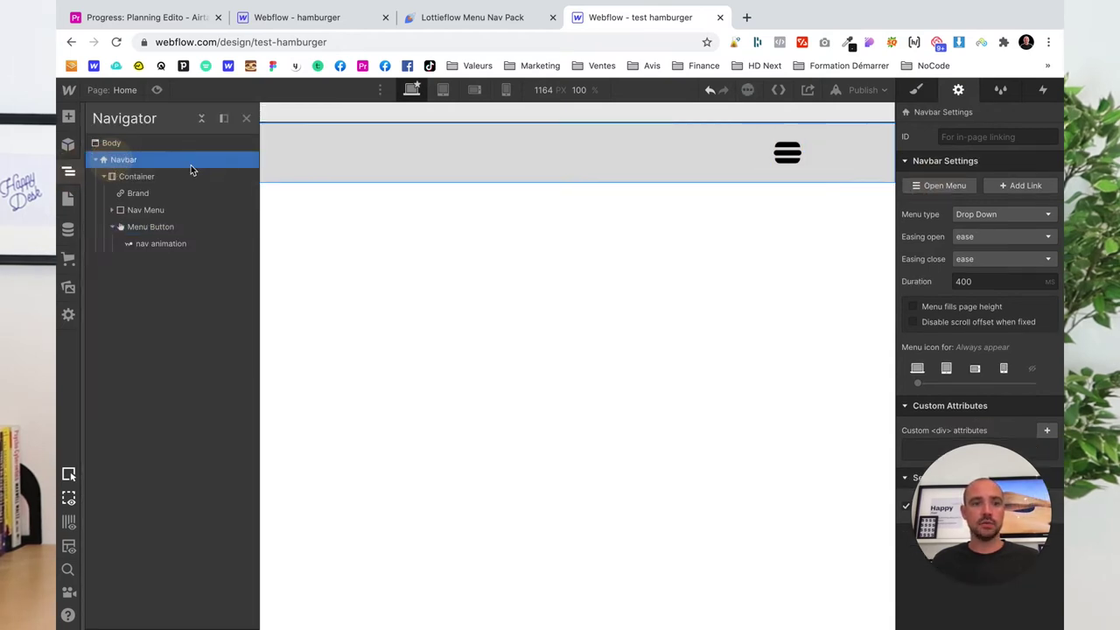
left_click(917, 90)
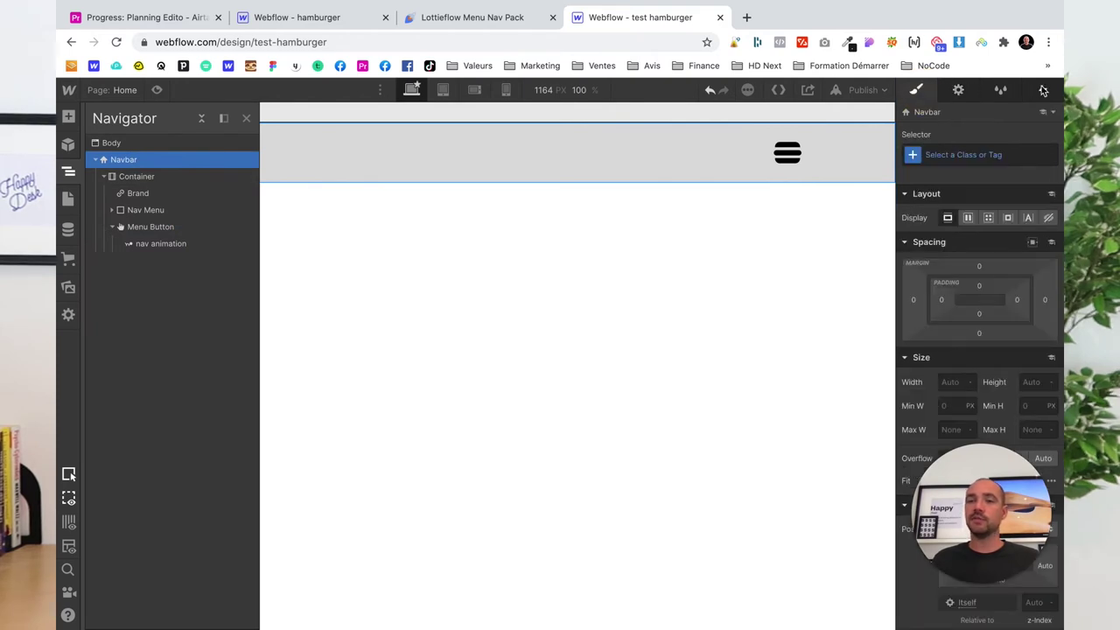
left_click(1043, 91)
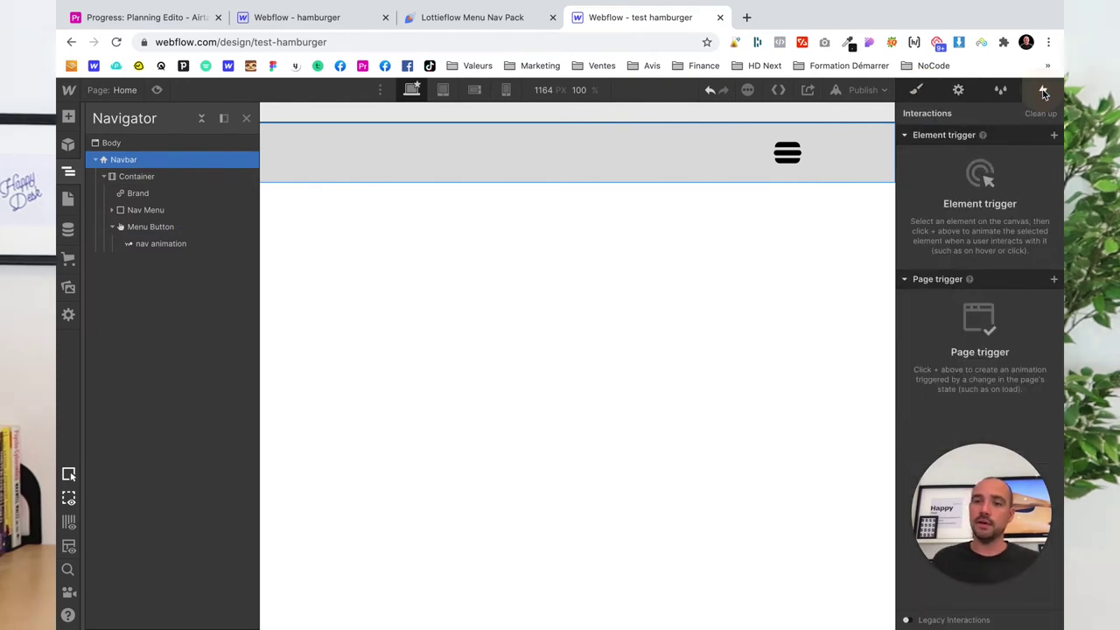
left_click(1053, 135)
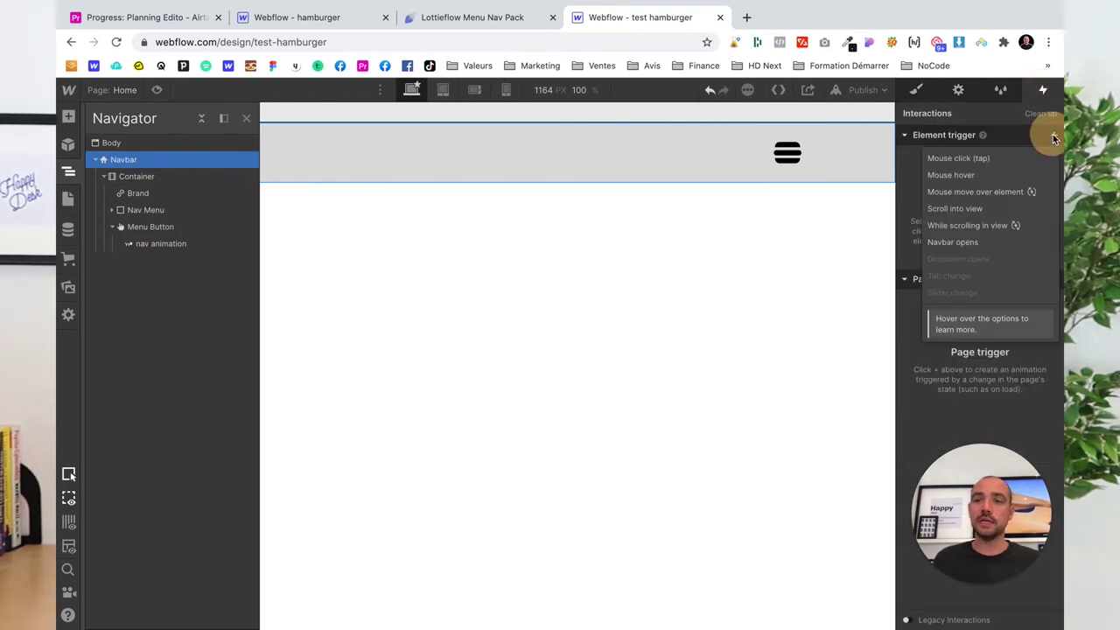
left_click(954, 245)
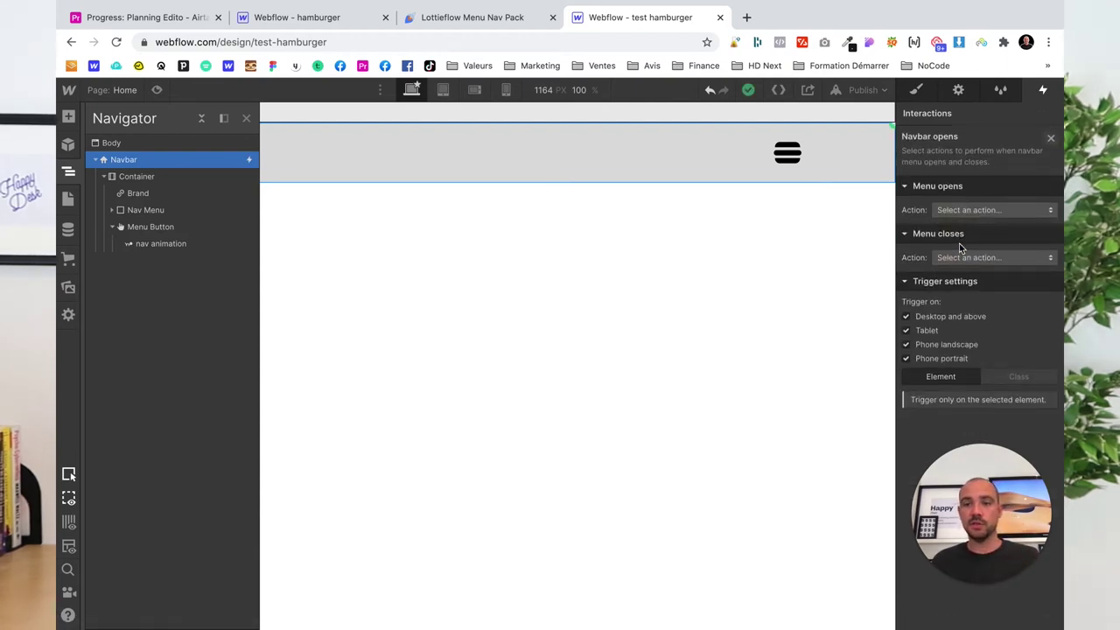
left_click(992, 215)
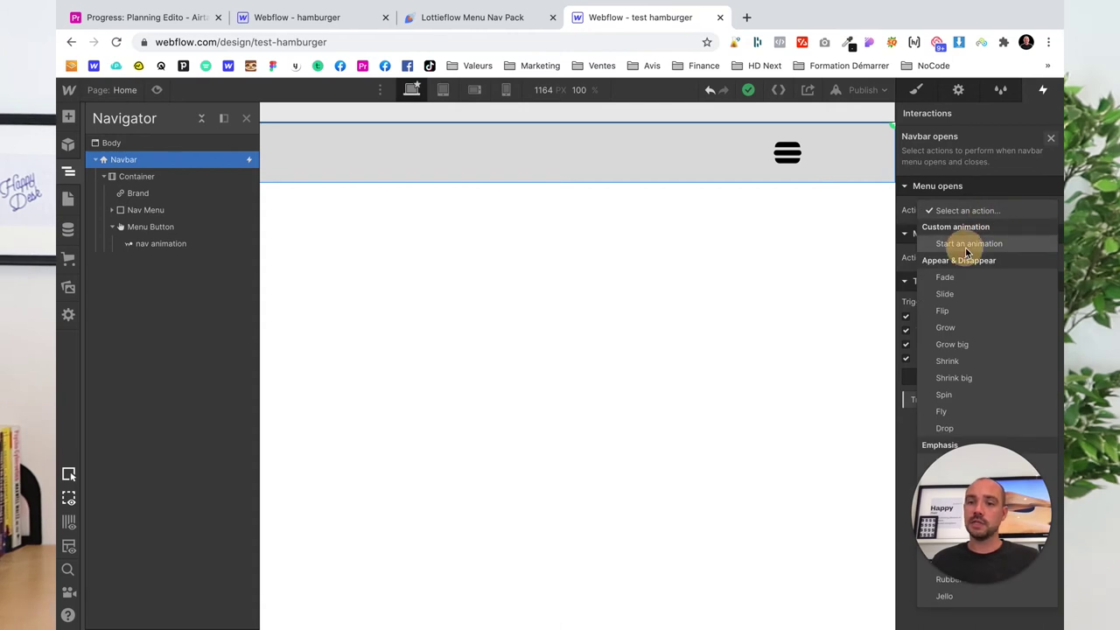
left_click(967, 245)
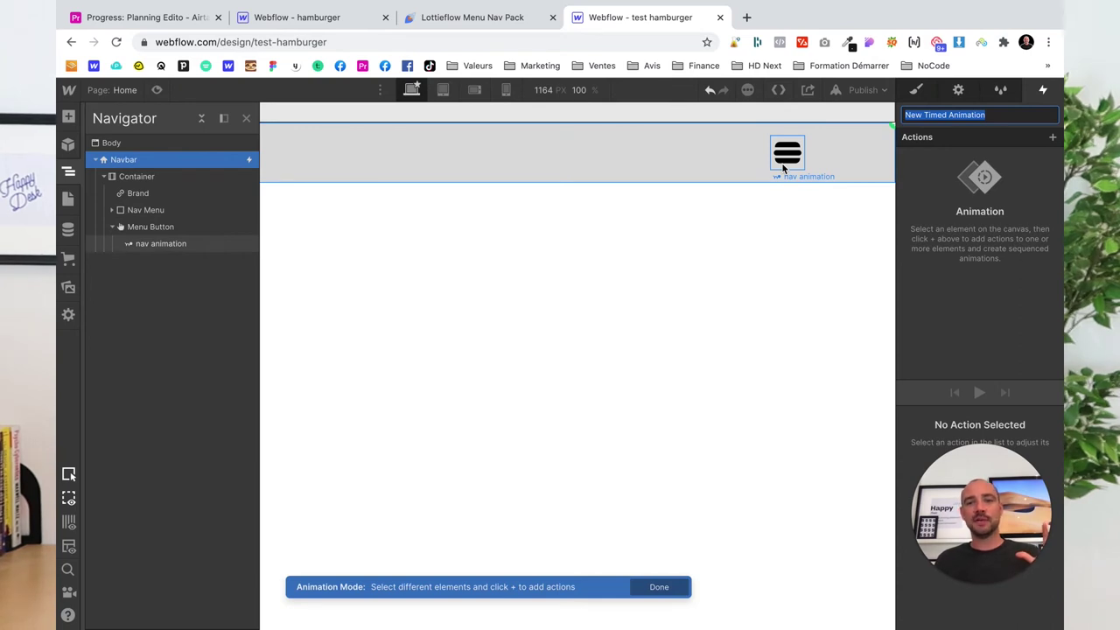
- Keep the 'New Timed Animation' name and add a 1-second Lottie action on the nav animation icon
key("Return")
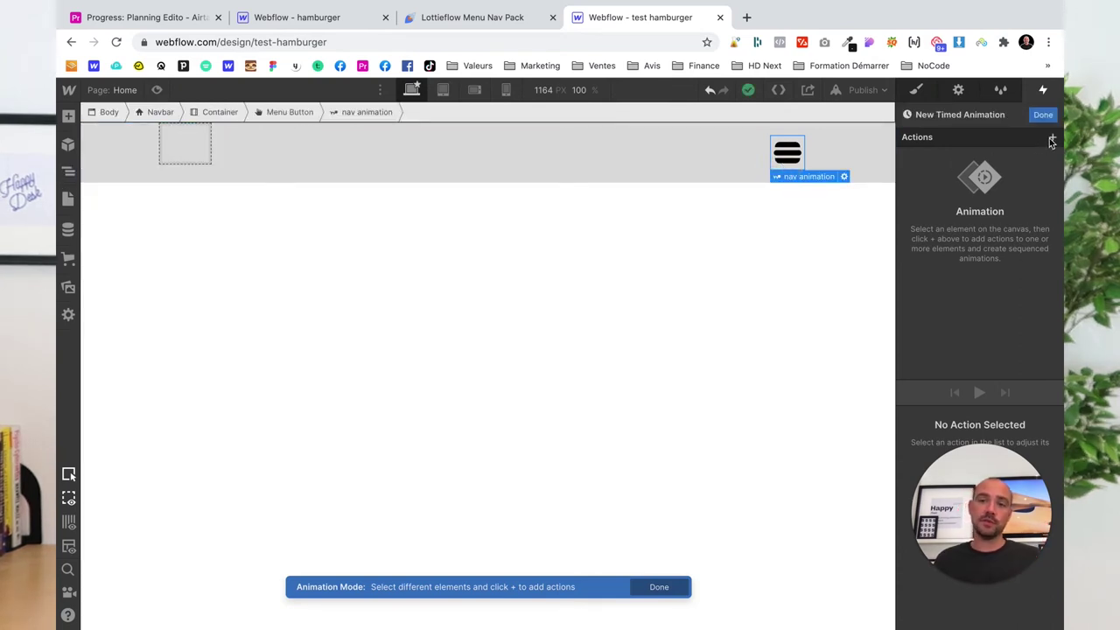
left_click(1052, 140)
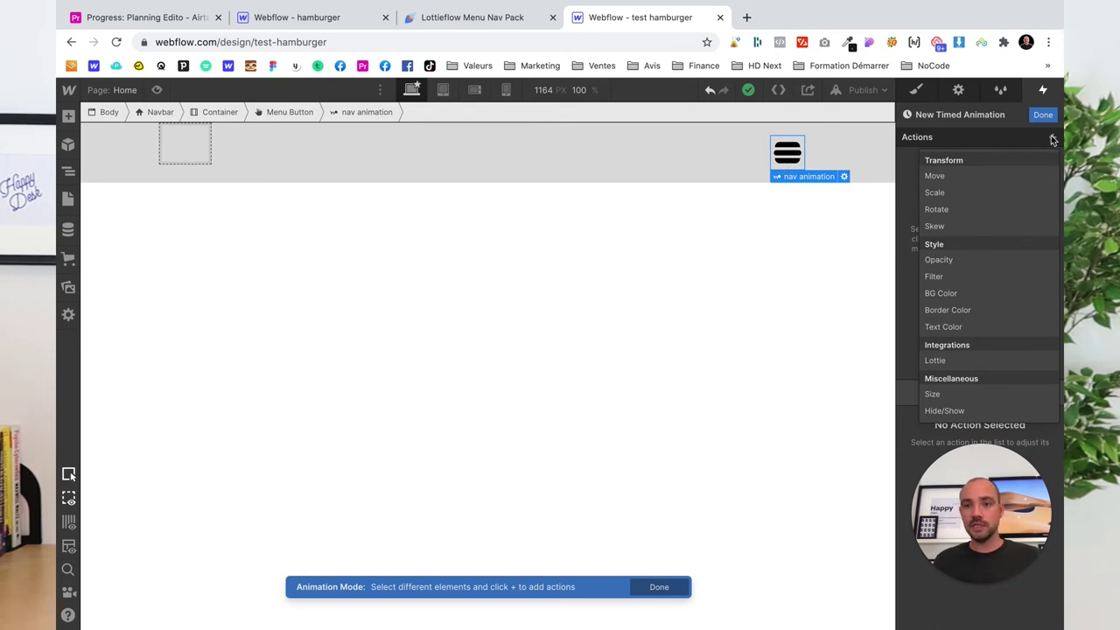
left_click(942, 361)
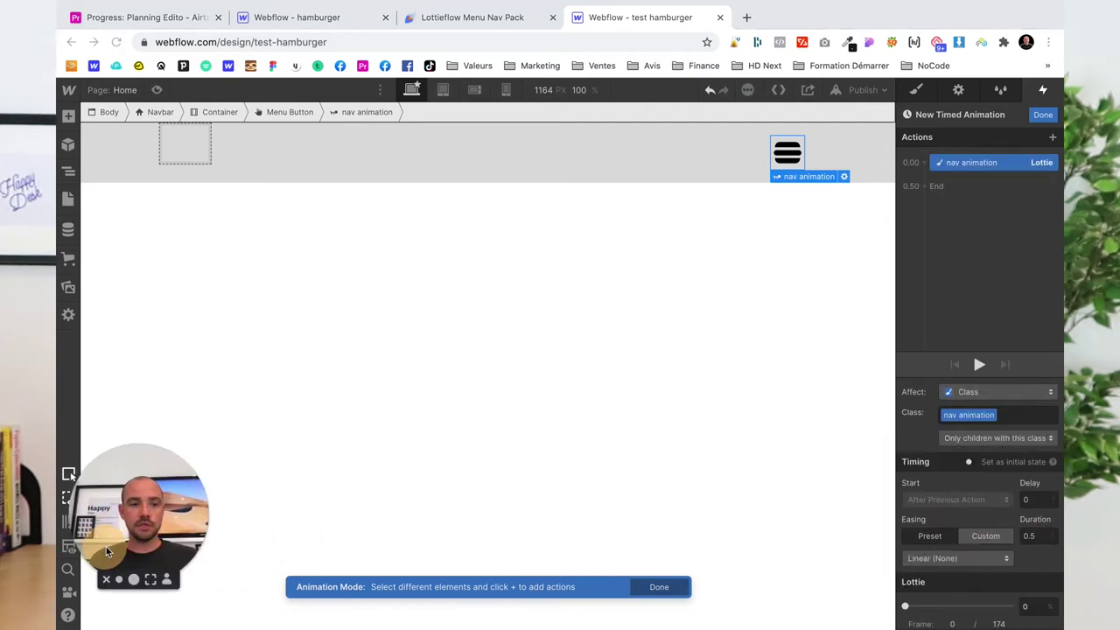
scroll(985, 505, "down", 1)
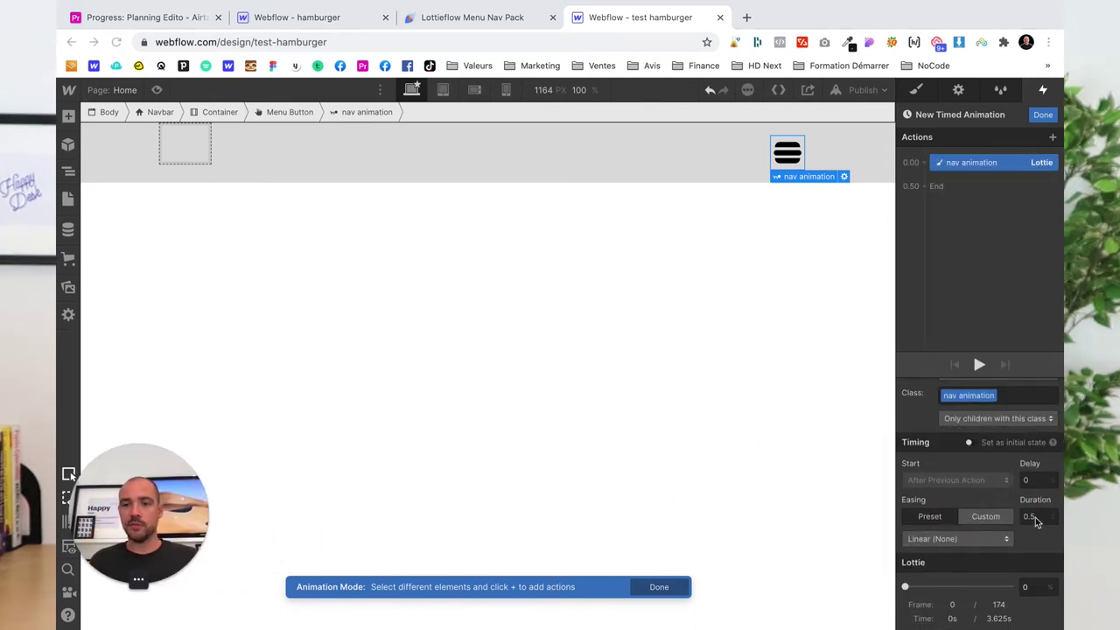
double_click(1027, 515)
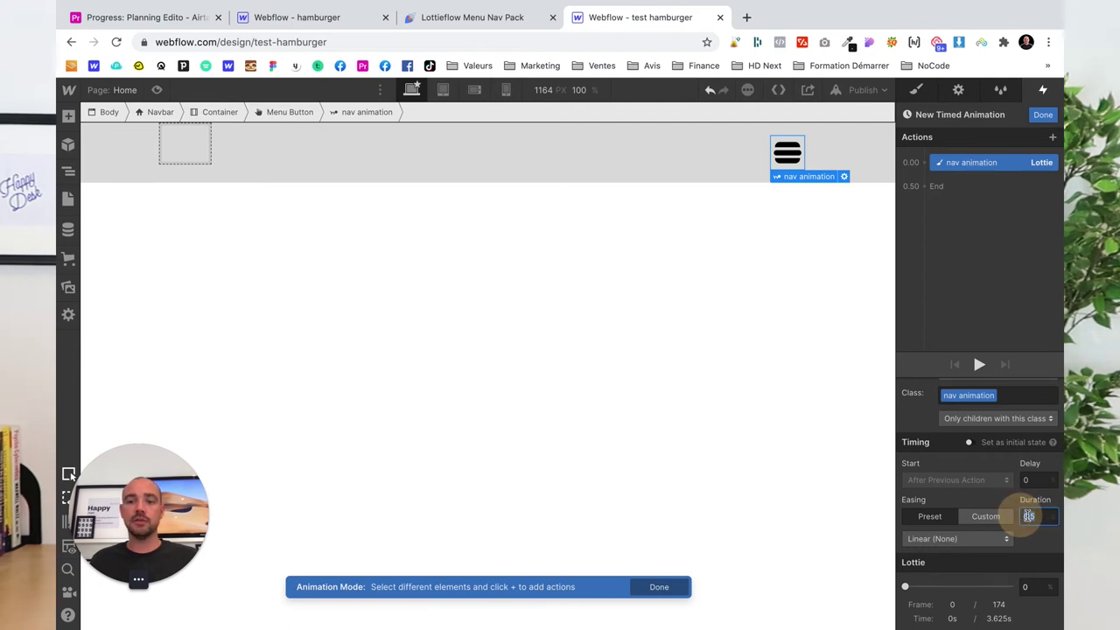
type("1")
key("Return")
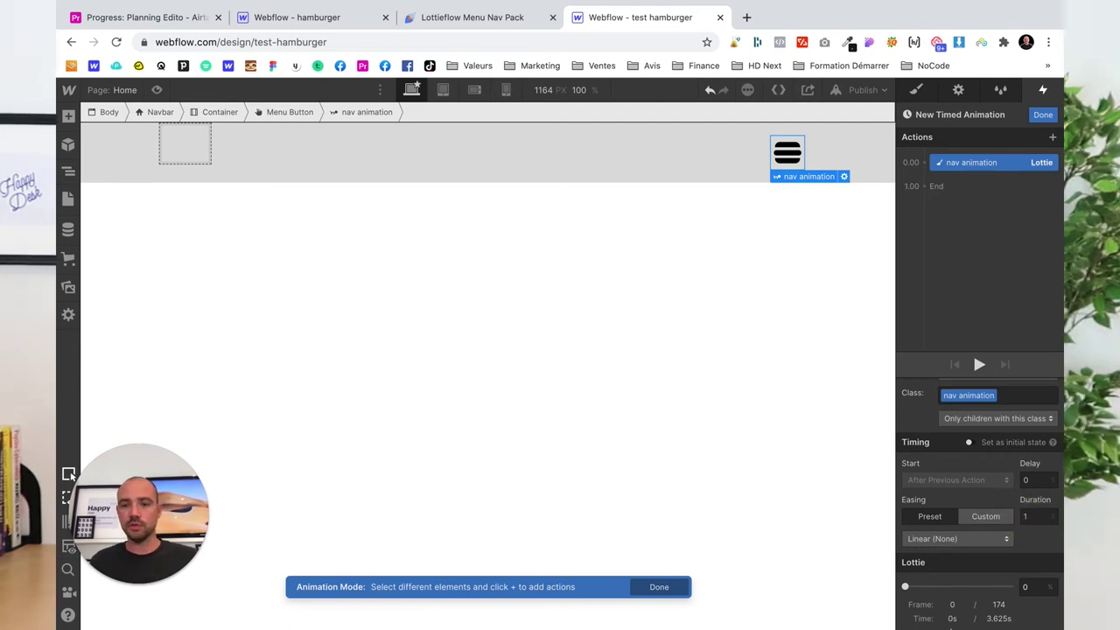
- Run the Lottie to 50% so the hamburger becomes an X, preview it, and finish editing
left_click_drag(906, 586, 926, 588)
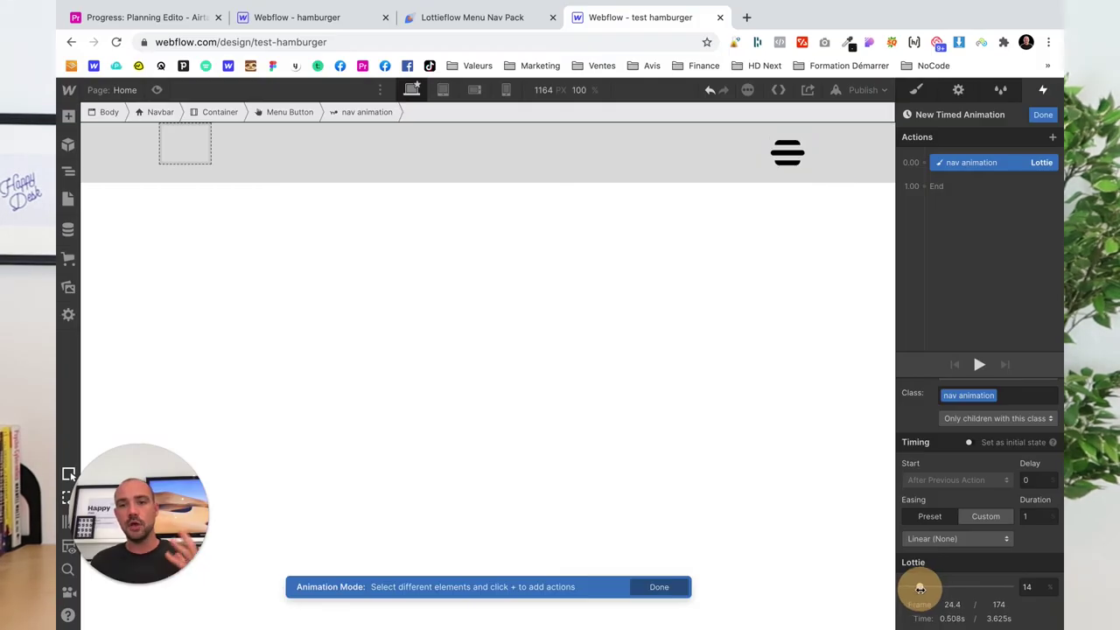
left_click_drag(900, 590, 918, 589)
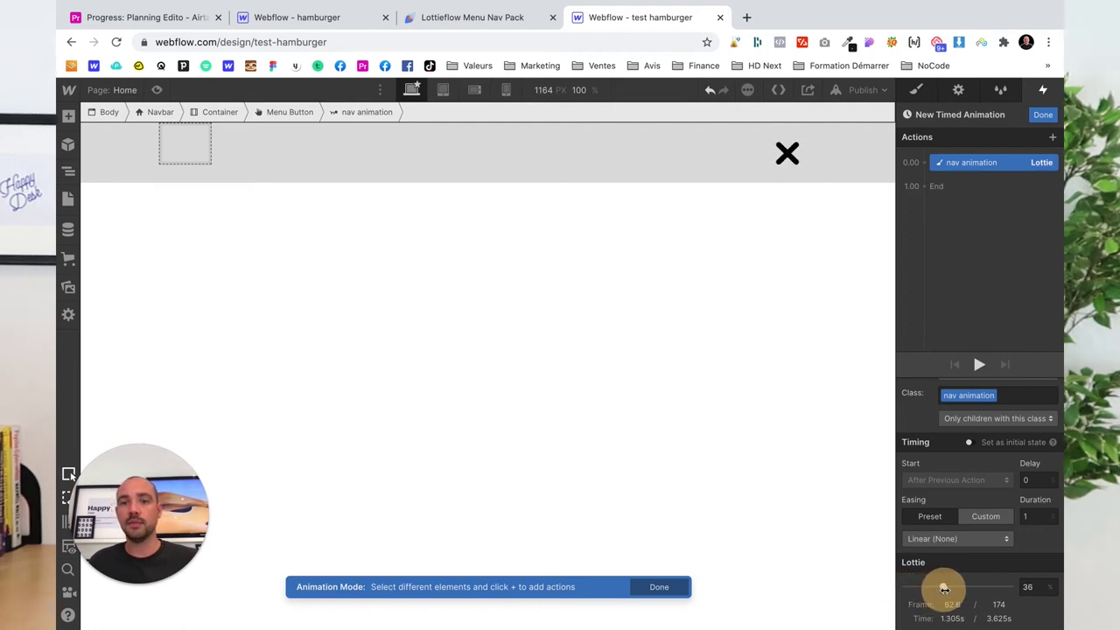
left_click_drag(955, 588, 986, 588)
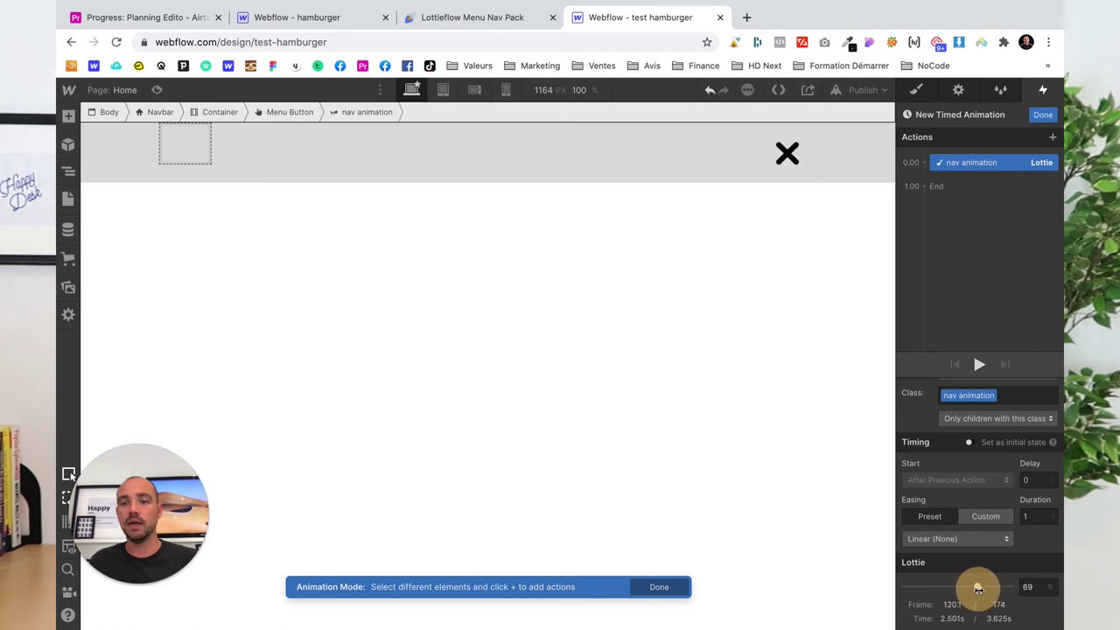
left_click_drag(978, 589, 978, 589)
type("50")
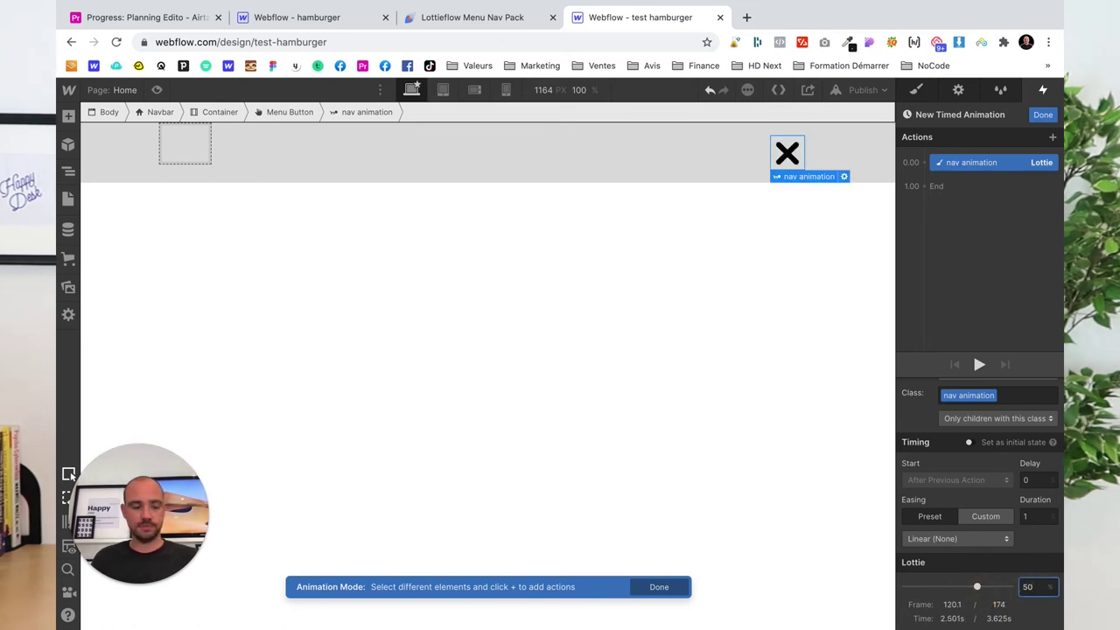
key("Return")
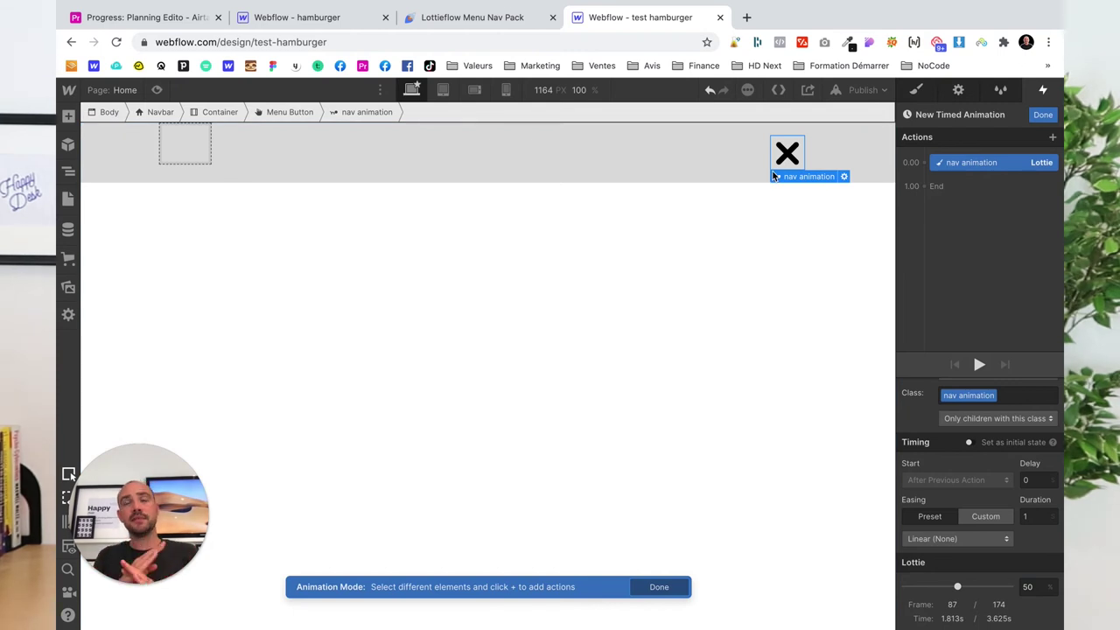
left_click(977, 366)
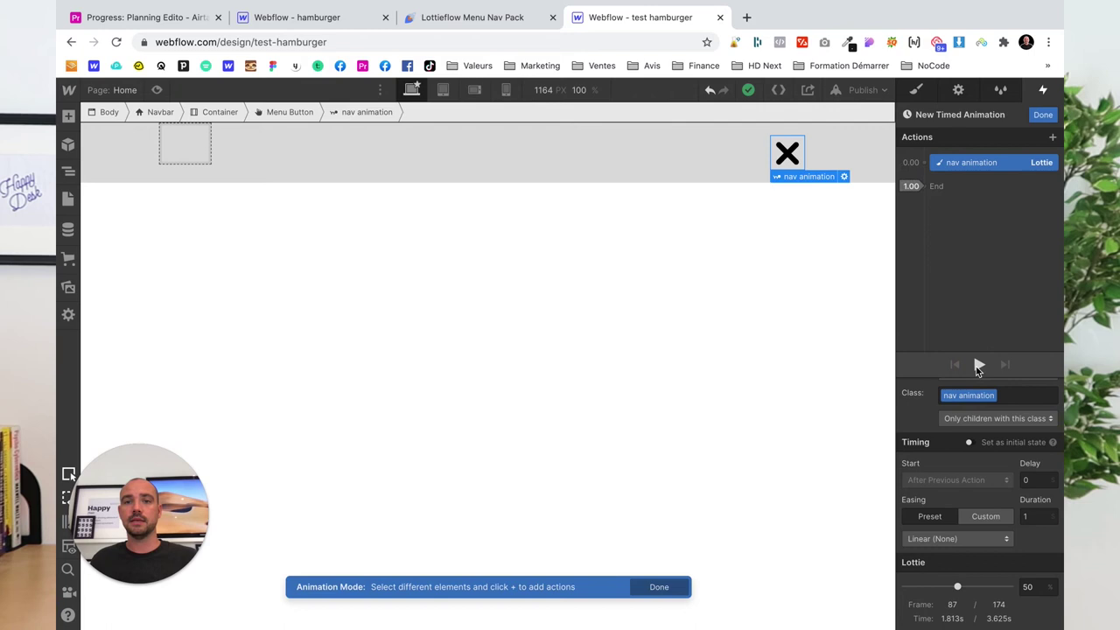
left_click(1043, 115)
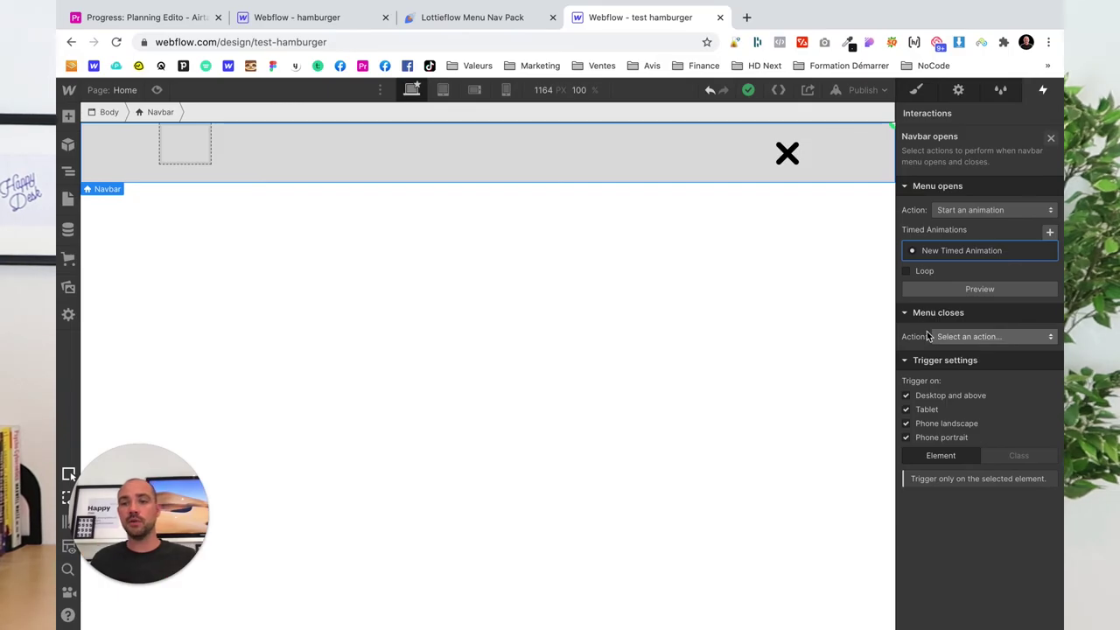
- Make the menu-closes action start a new timed animation
left_click(969, 338)
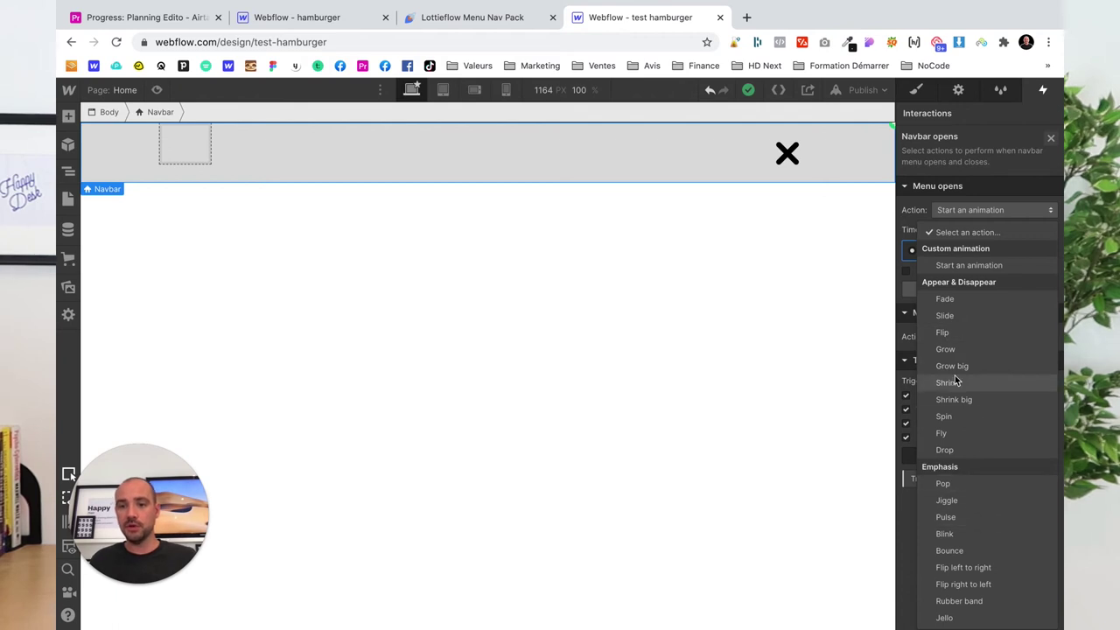
left_click(963, 264)
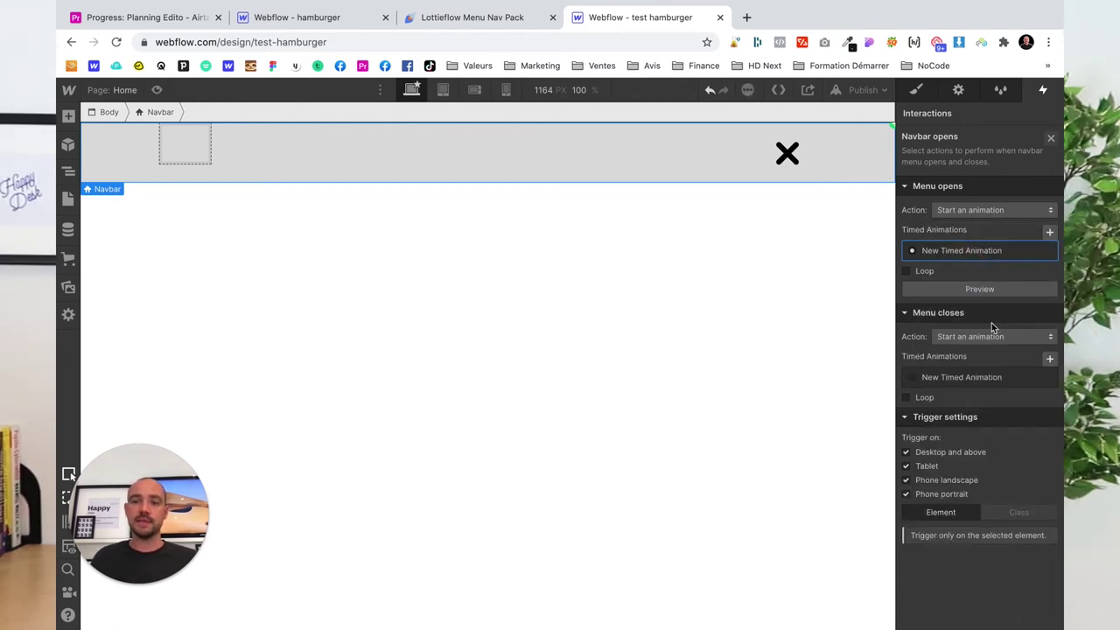
left_click(1048, 357)
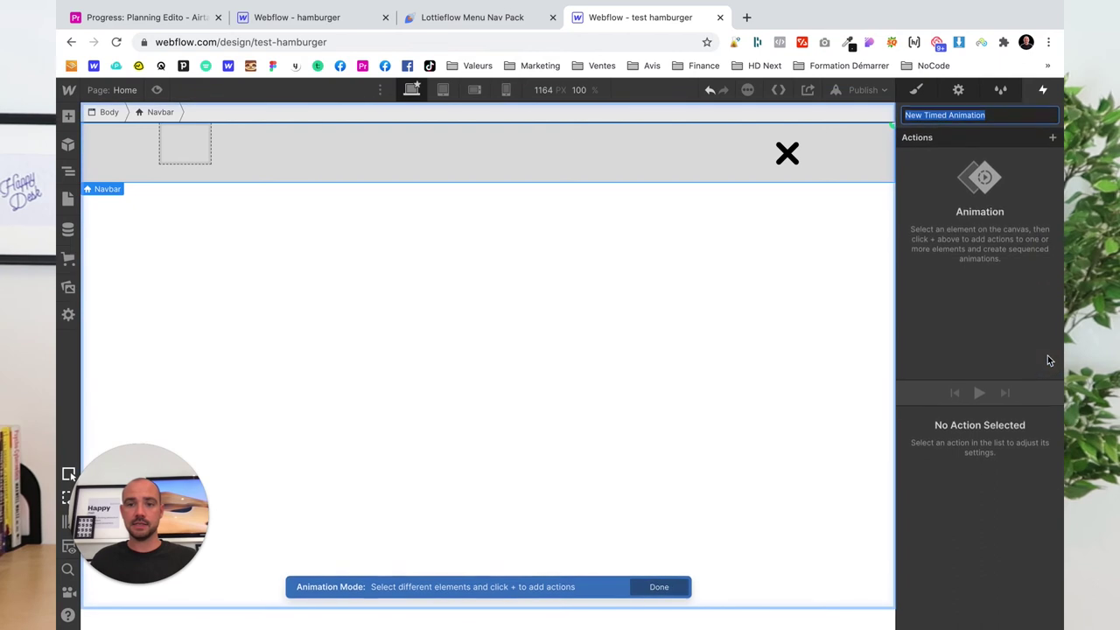
- Add a 1-second Lottie action targeting the navbar's X icon to the closing animation
left_click(795, 158)
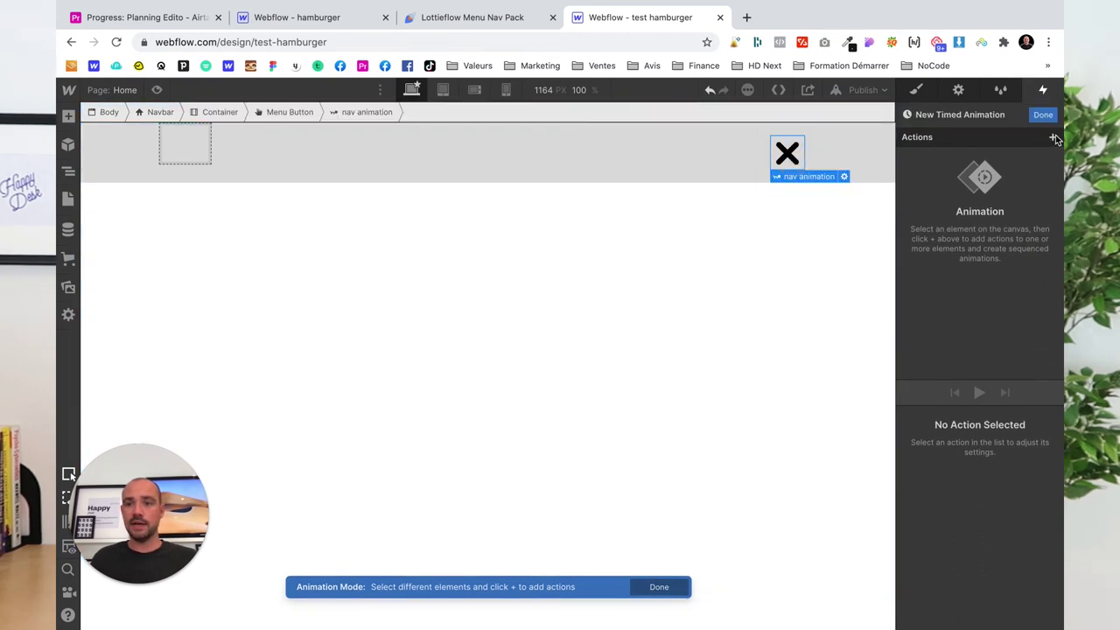
left_click(1053, 139)
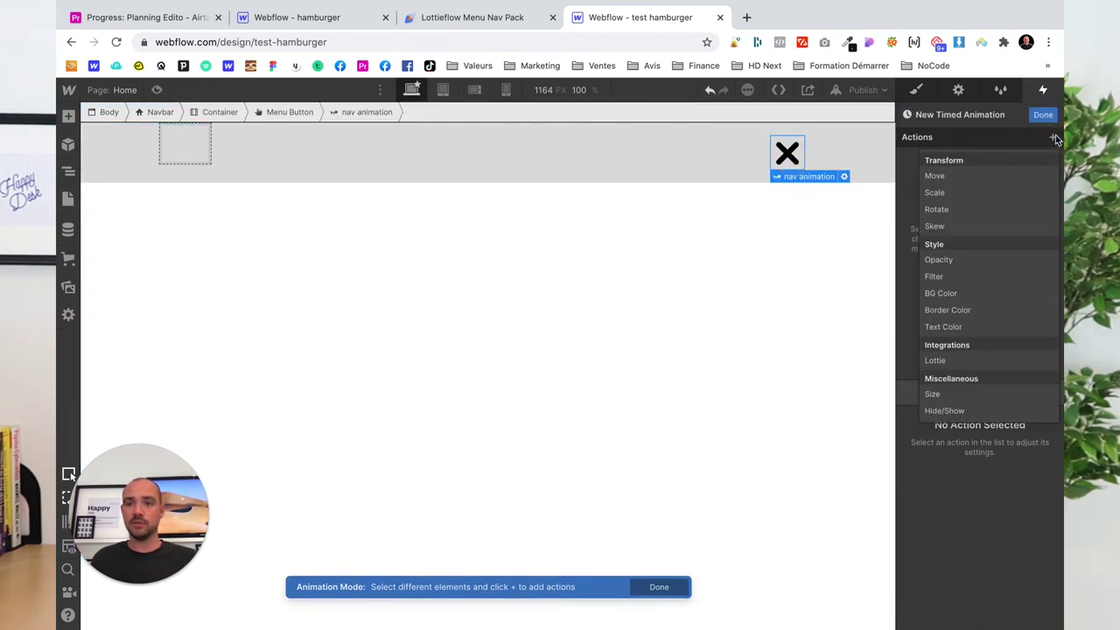
left_click(935, 361)
left_click(1030, 534)
type("1")
scroll(994, 554, "down", 1)
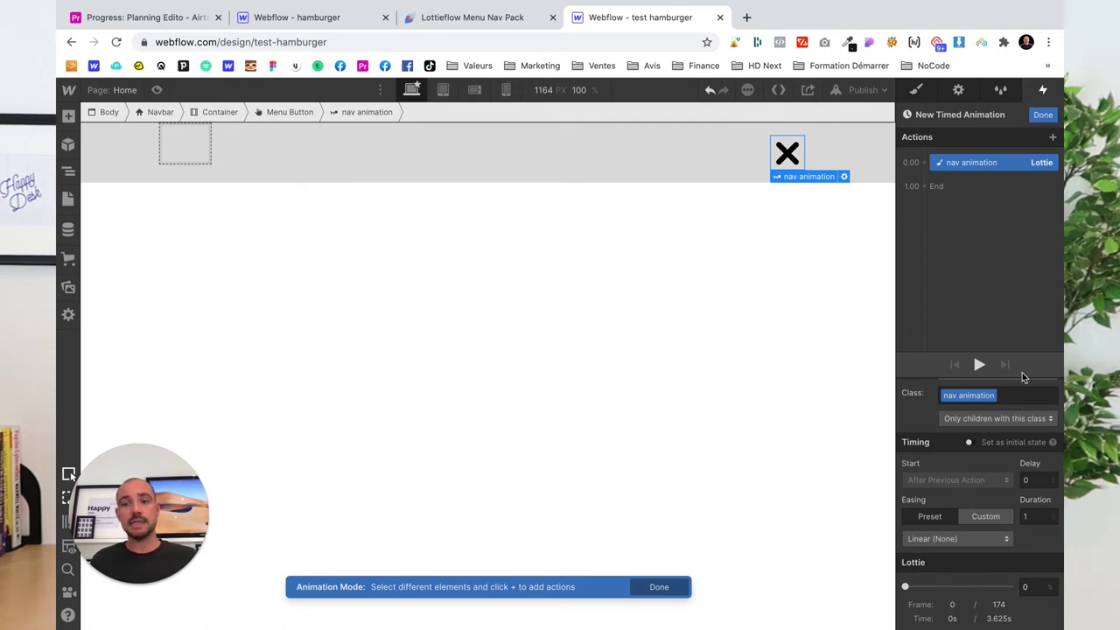
- Preview the page, toggling the menu to watch the hamburger become an X and revert
left_click(1036, 115)
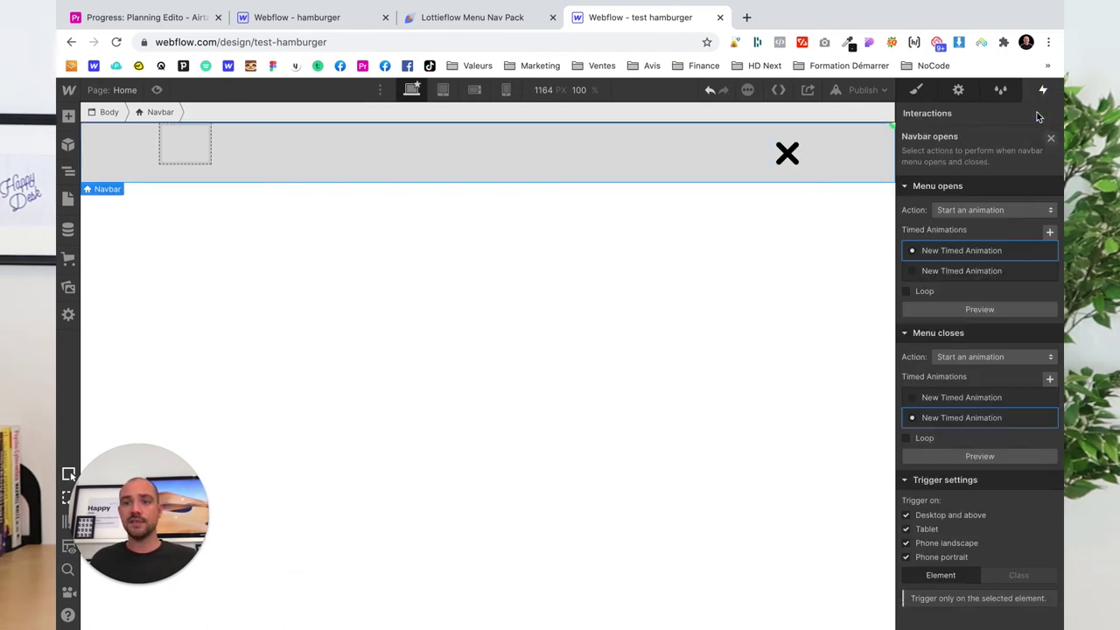
left_click(915, 91)
left_click(155, 90)
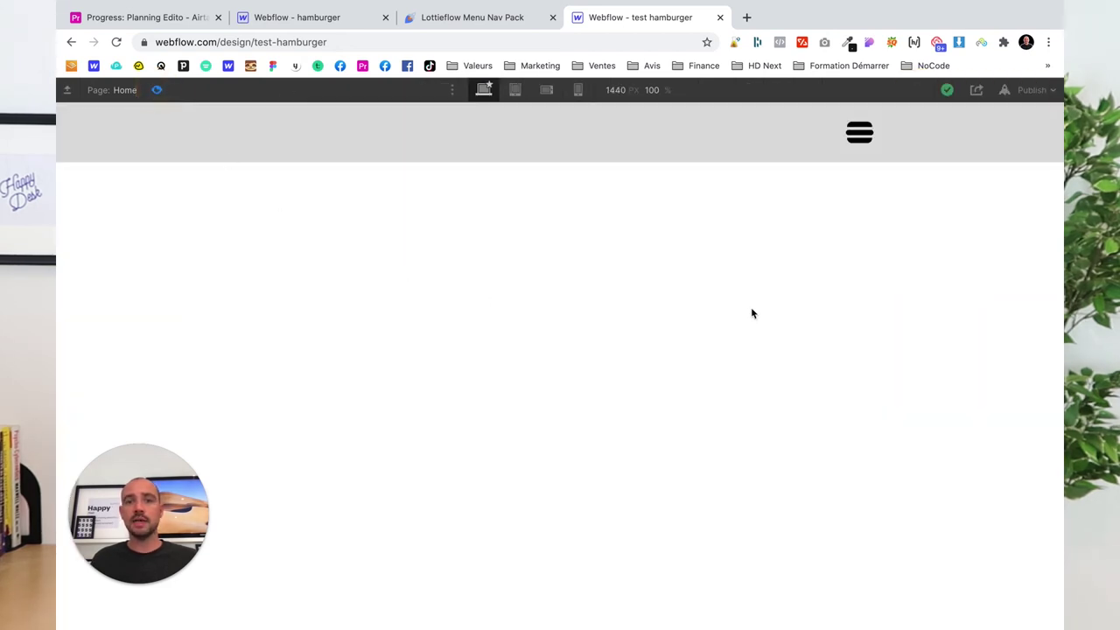
left_click(859, 134)
left_click(858, 140)
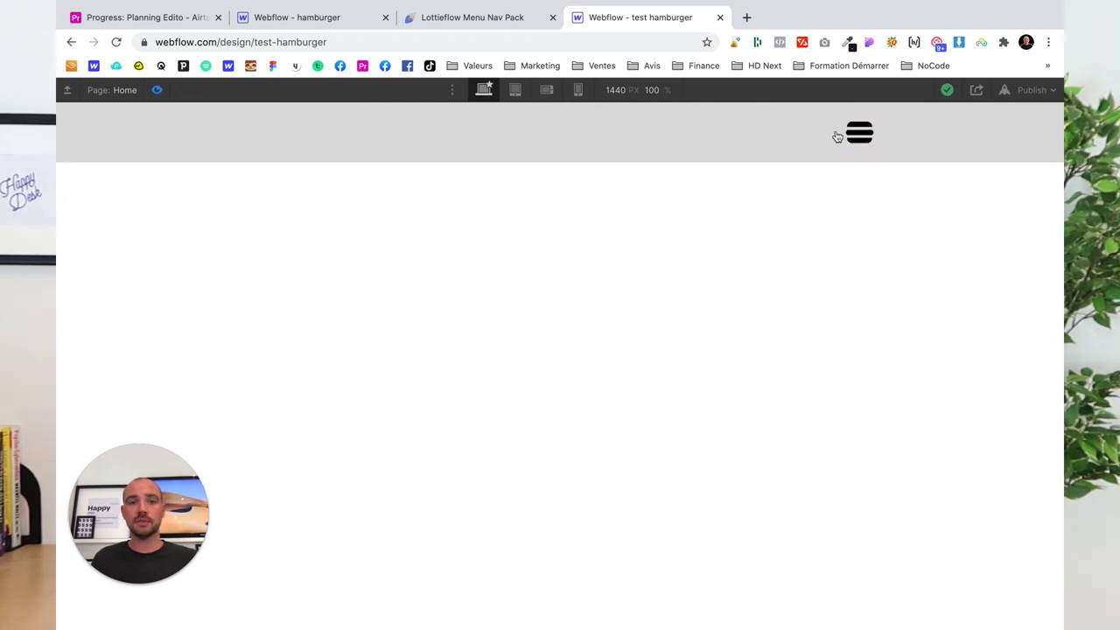
left_click(869, 138)
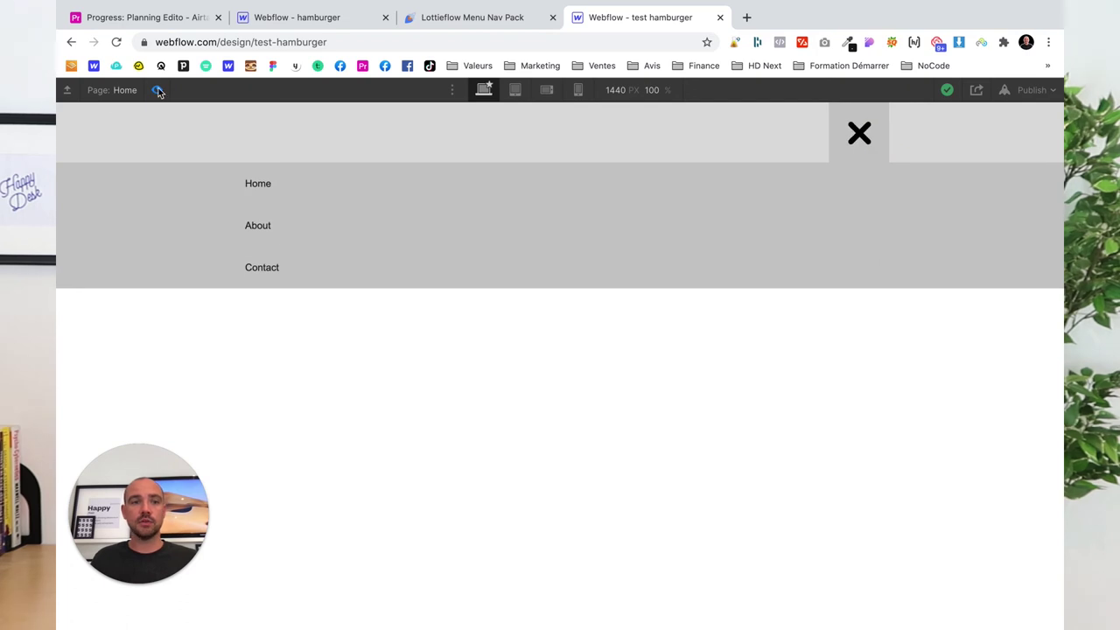
left_click(157, 90)
left_click(790, 154)
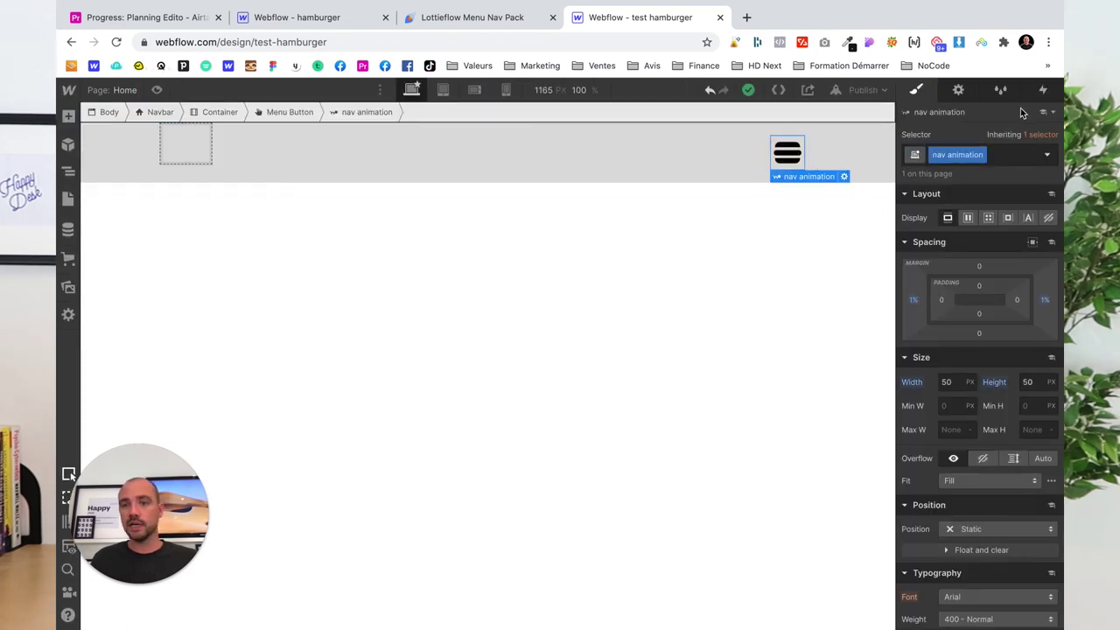
- Set the Navbar menu-opens Lottie action duration to 0.2 seconds
left_click(1043, 91)
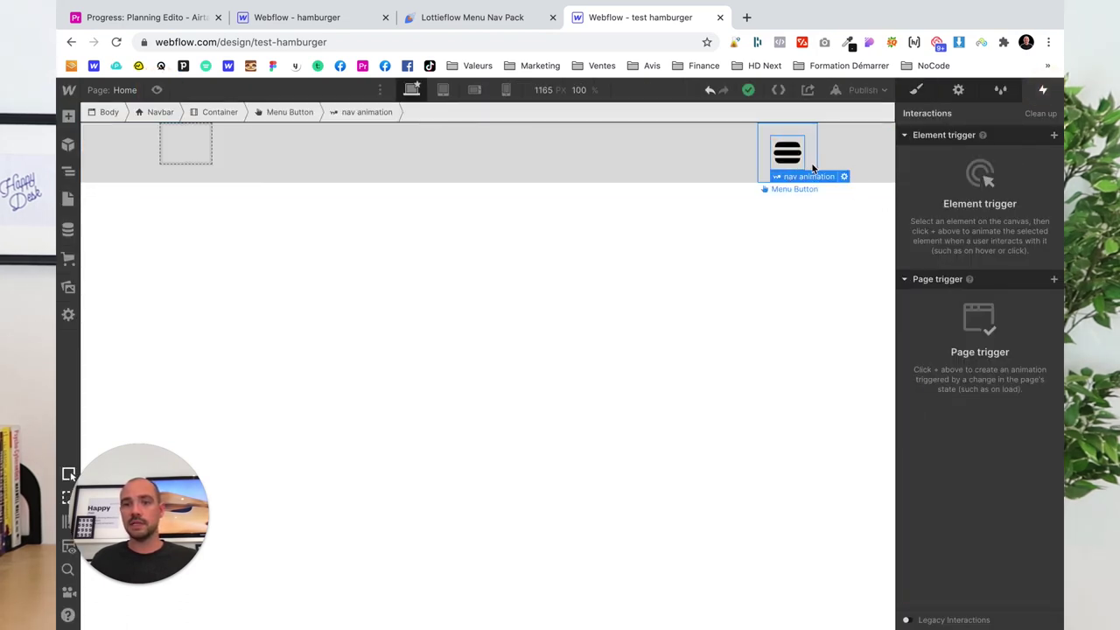
left_click(842, 165)
left_click(975, 158)
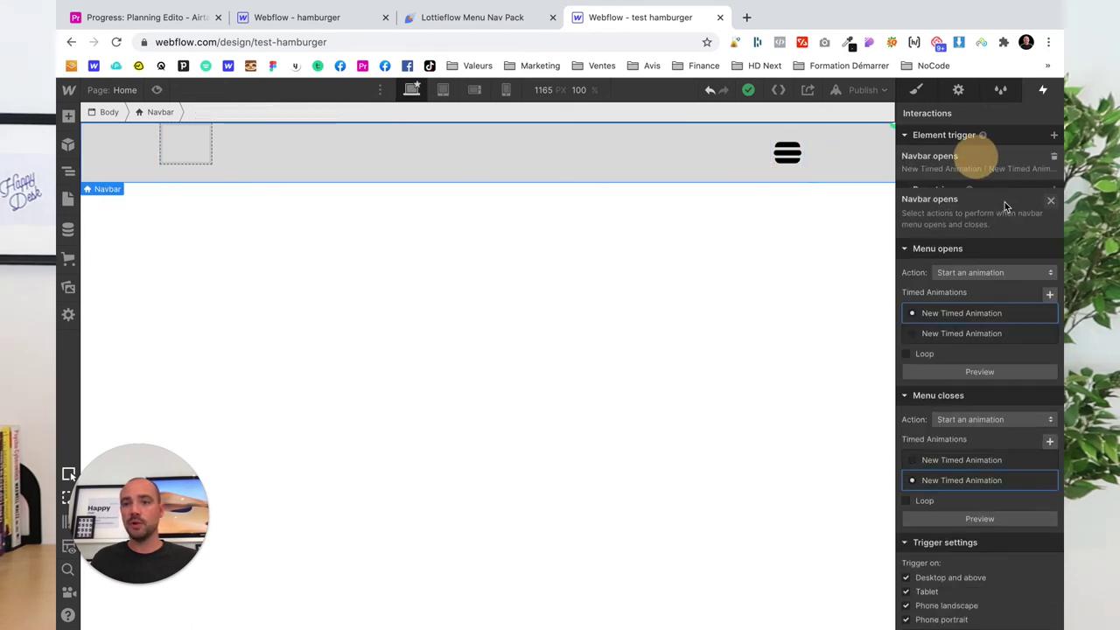
left_click(1030, 253)
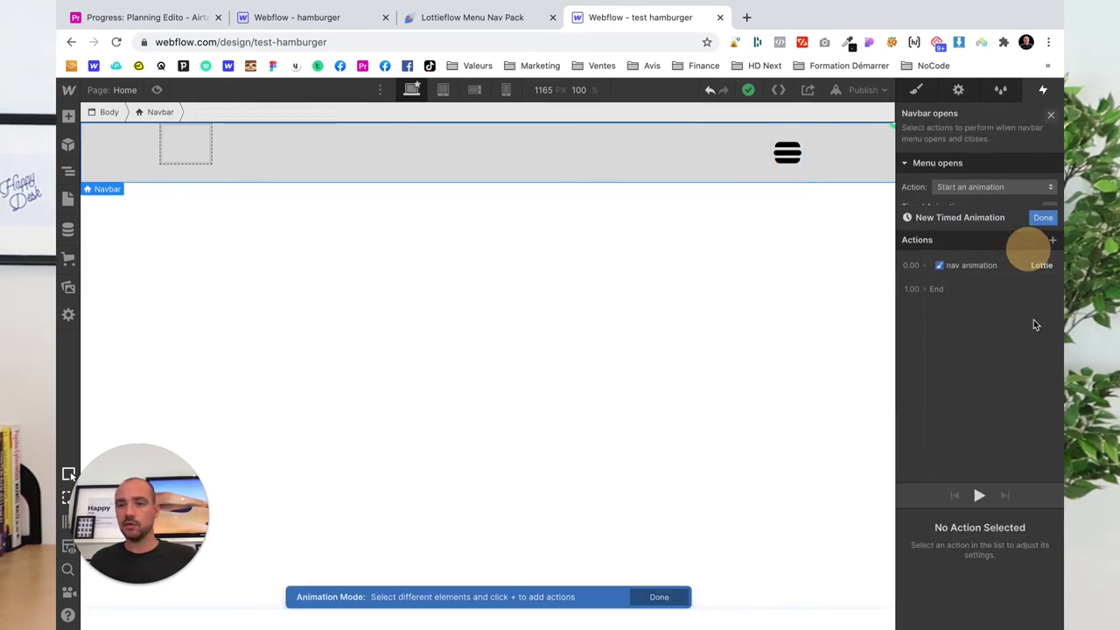
left_click(997, 165)
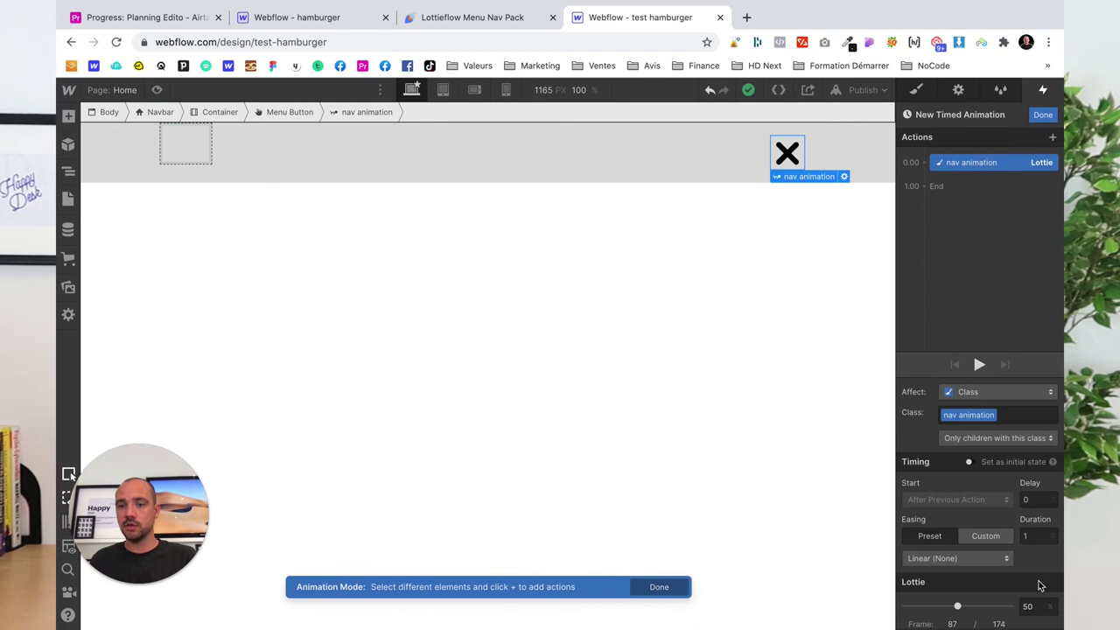
double_click(1027, 535)
type("0.2")
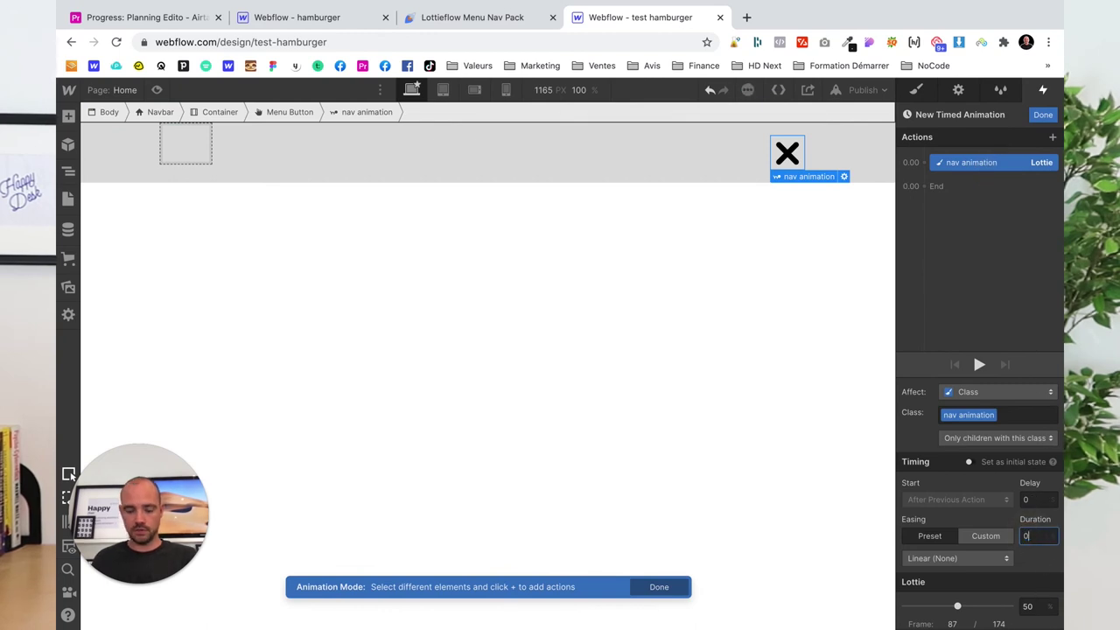
key("BackSpace")
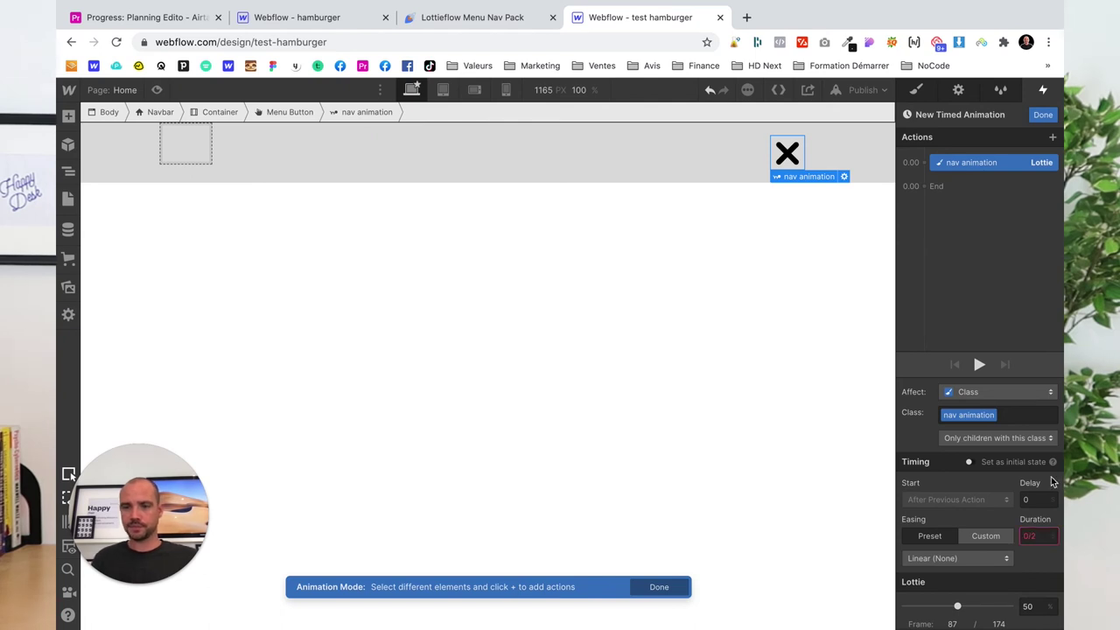
left_click(1039, 536)
type("0.2")
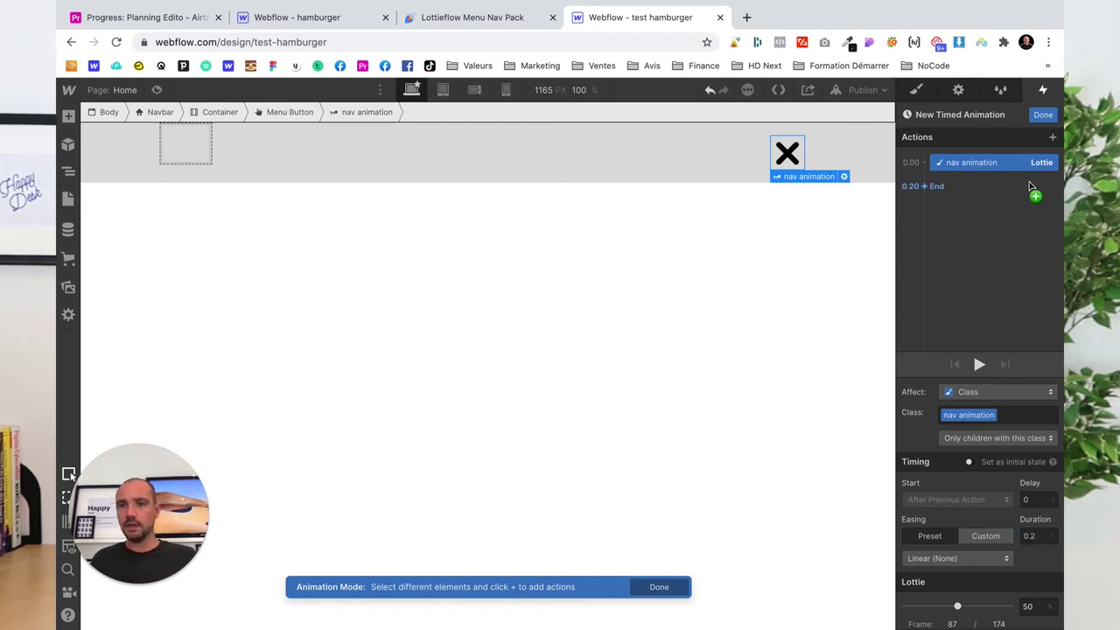
left_click(1041, 115)
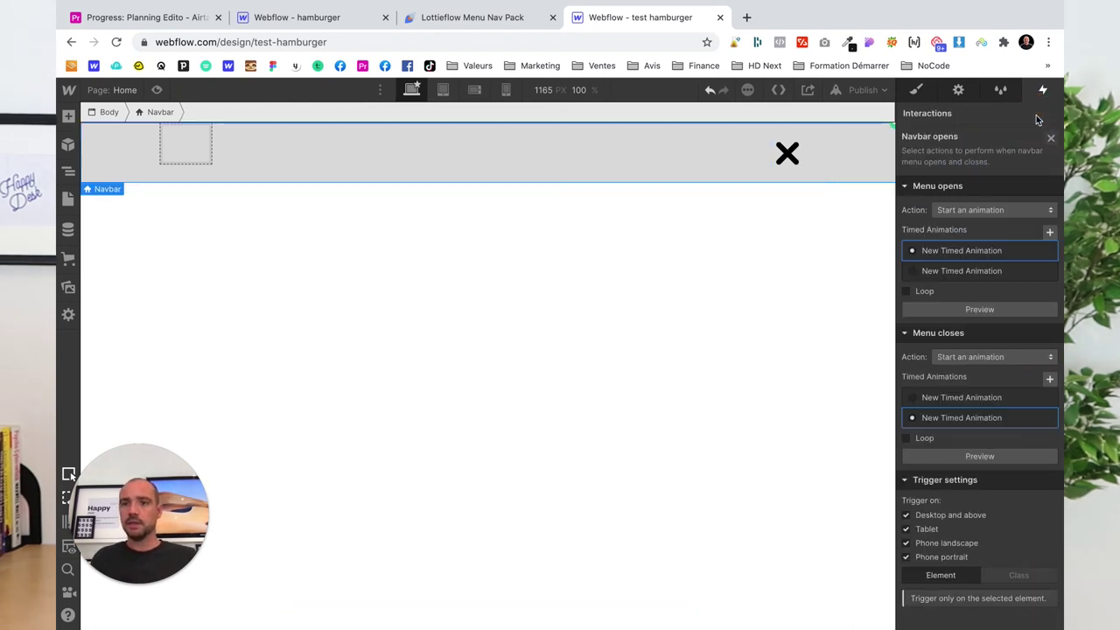
- Set the menu-closes Lottie action duration to 0.2 seconds
left_click(1029, 418)
left_click(978, 163)
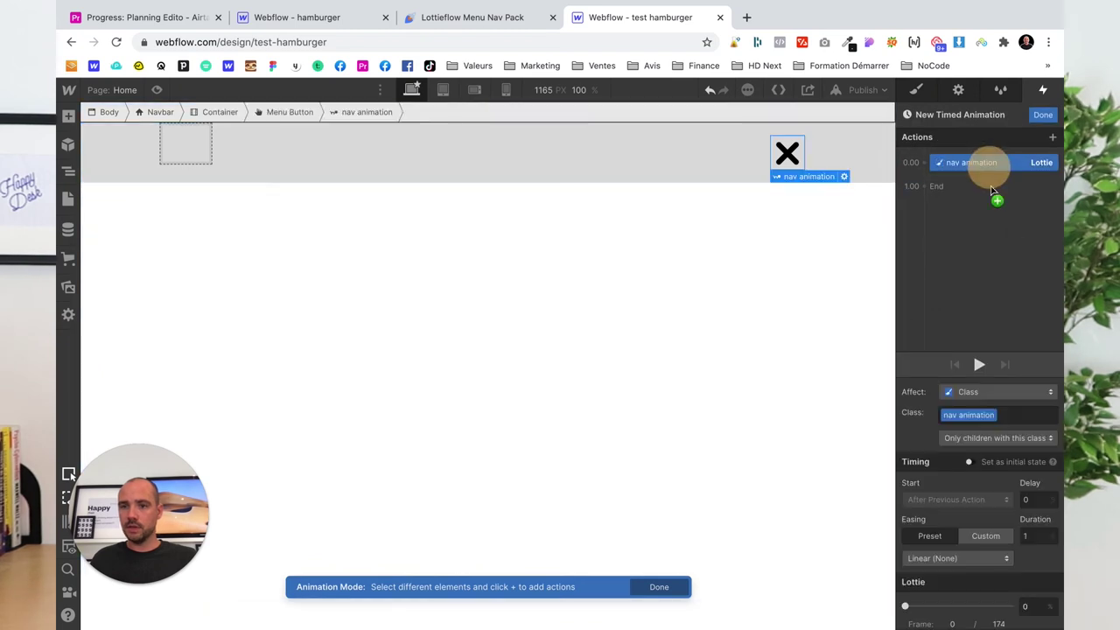
left_click(1032, 535)
type("0.2")
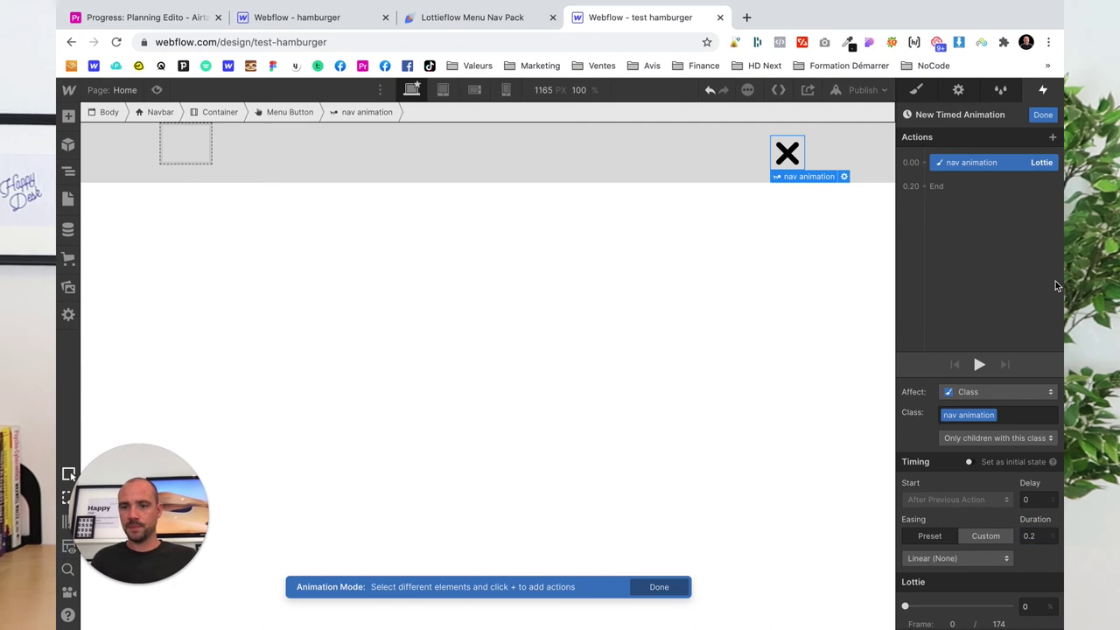
left_click(1041, 115)
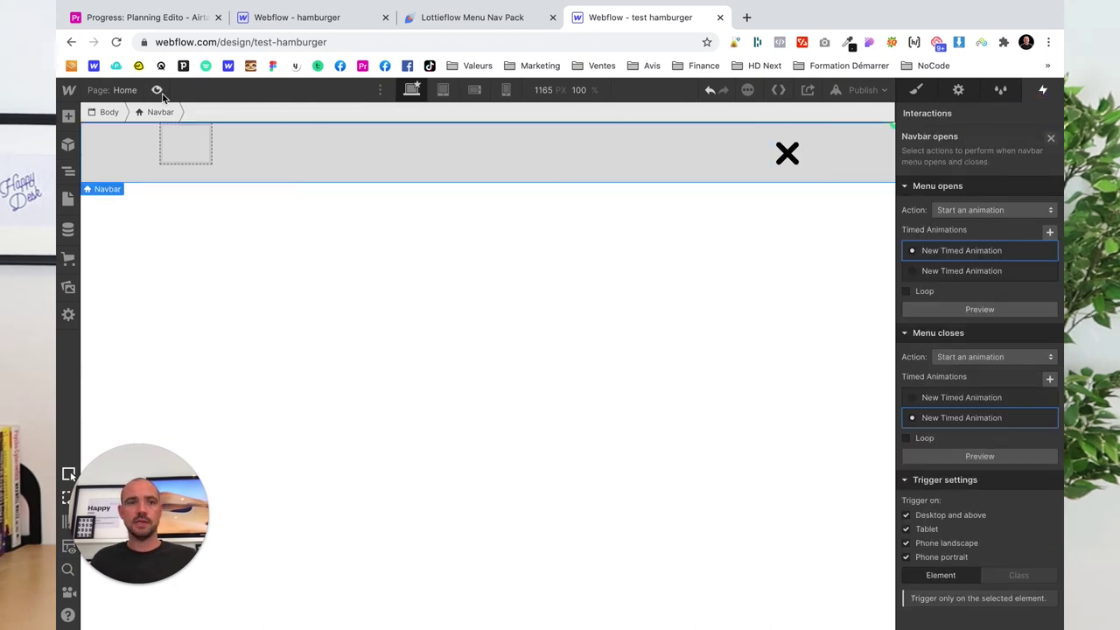
- Preview the page and open and close the menu to test the 0.2-second animation
left_click(158, 90)
left_click(845, 142)
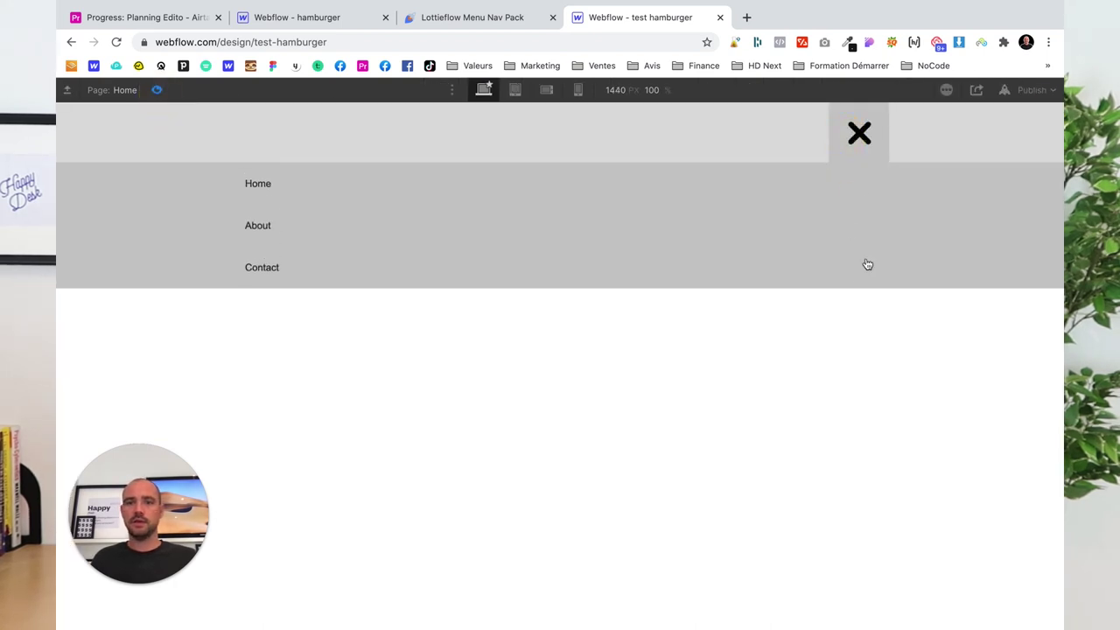
left_click(869, 145)
left_click(157, 90)
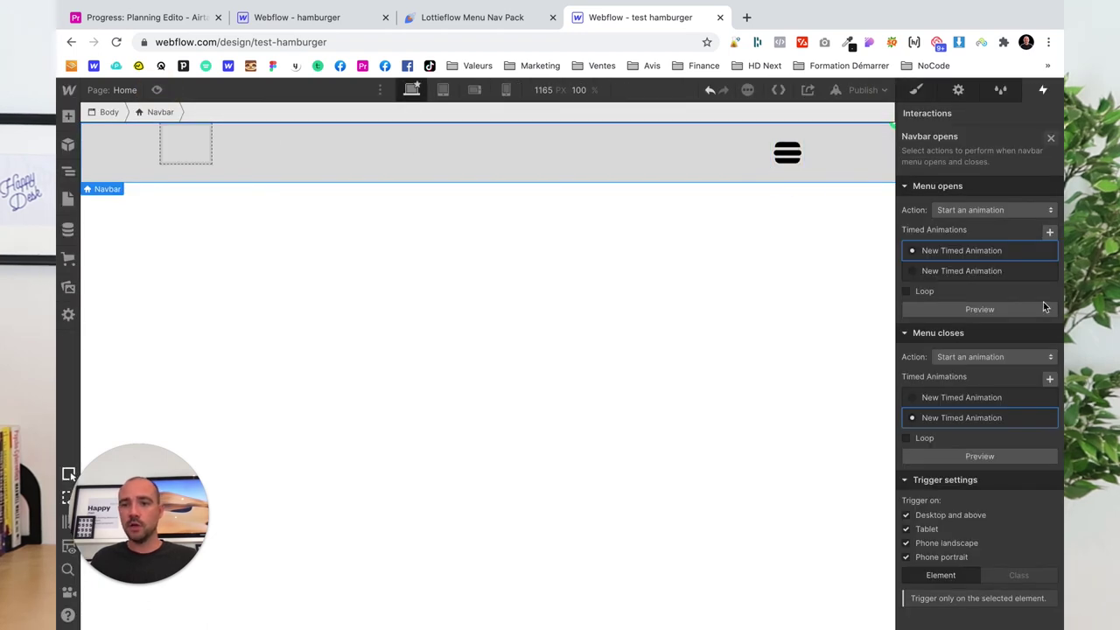
- Change the menu-opens Lottie action duration to 0.5 seconds
left_click(1030, 251)
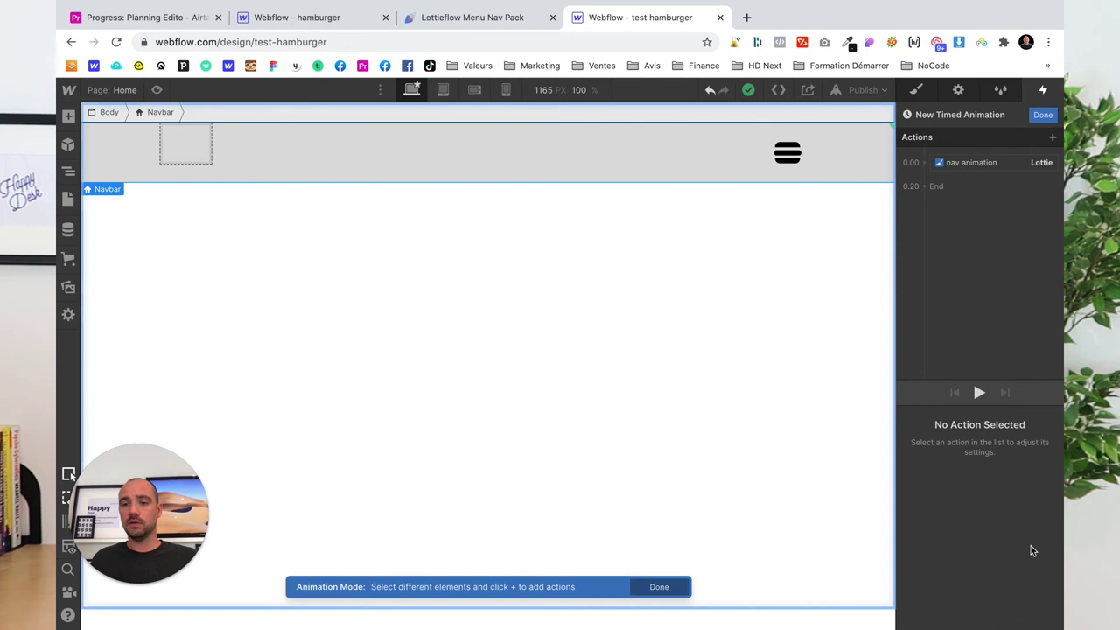
left_click(1012, 174)
left_click(1011, 163)
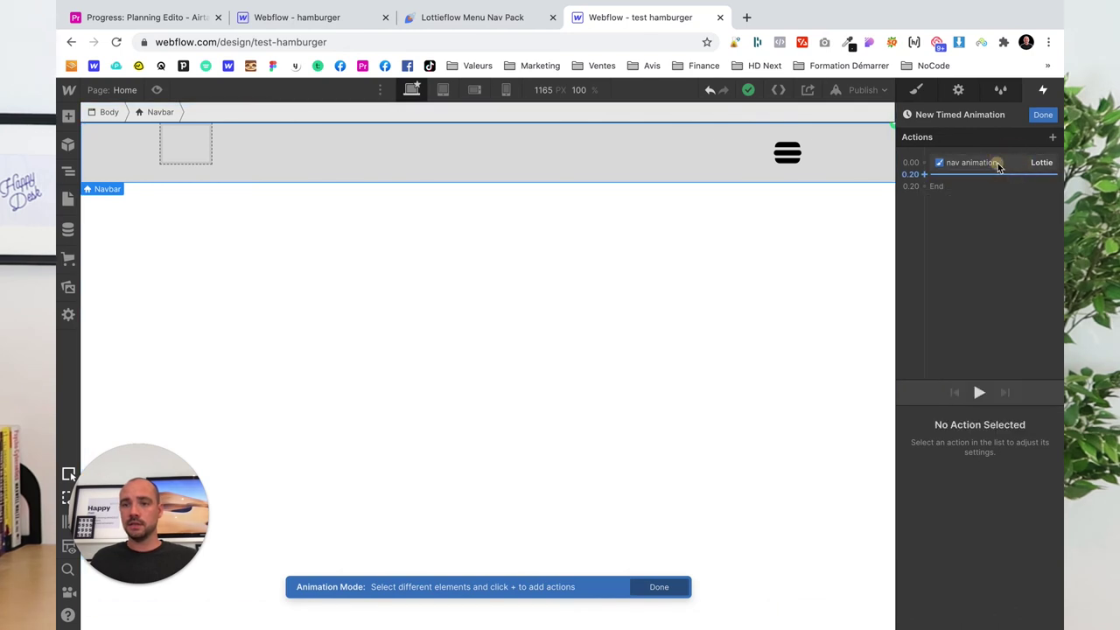
left_click(995, 163)
double_click(1035, 537)
type("0.5")
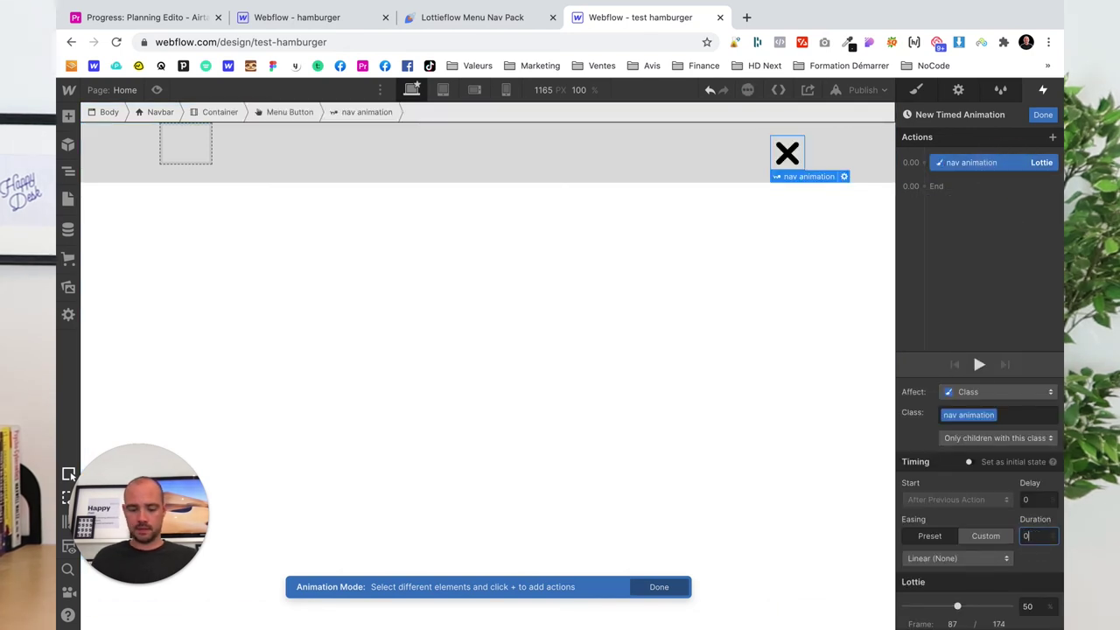
left_click(1041, 116)
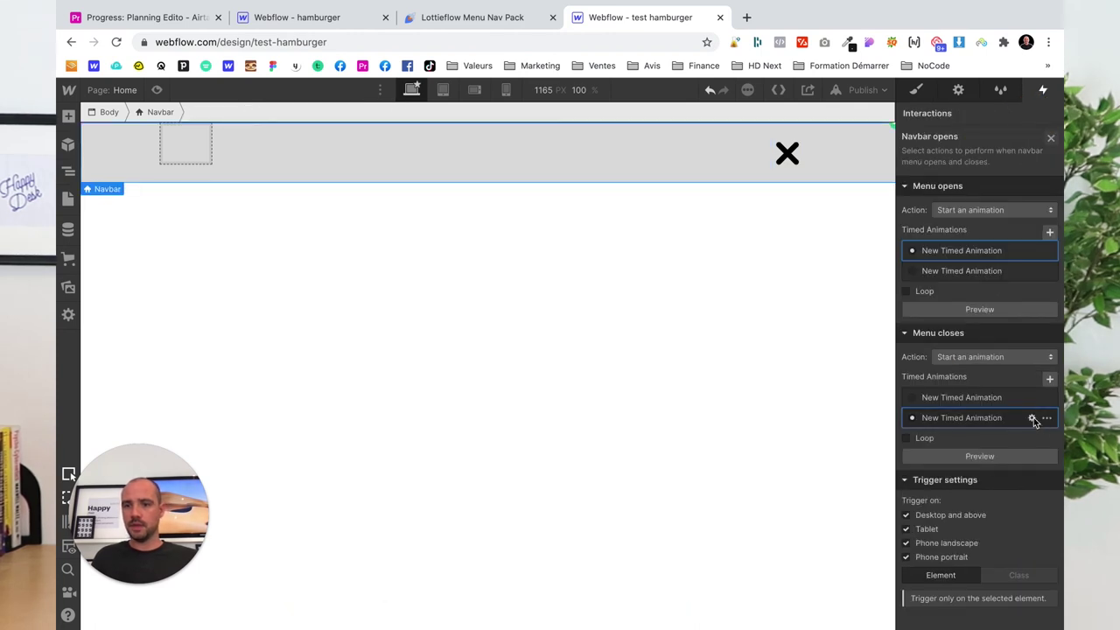
- Change the menu-closes Lottie action duration to 0.5 seconds
left_click(1033, 419)
left_click(1006, 164)
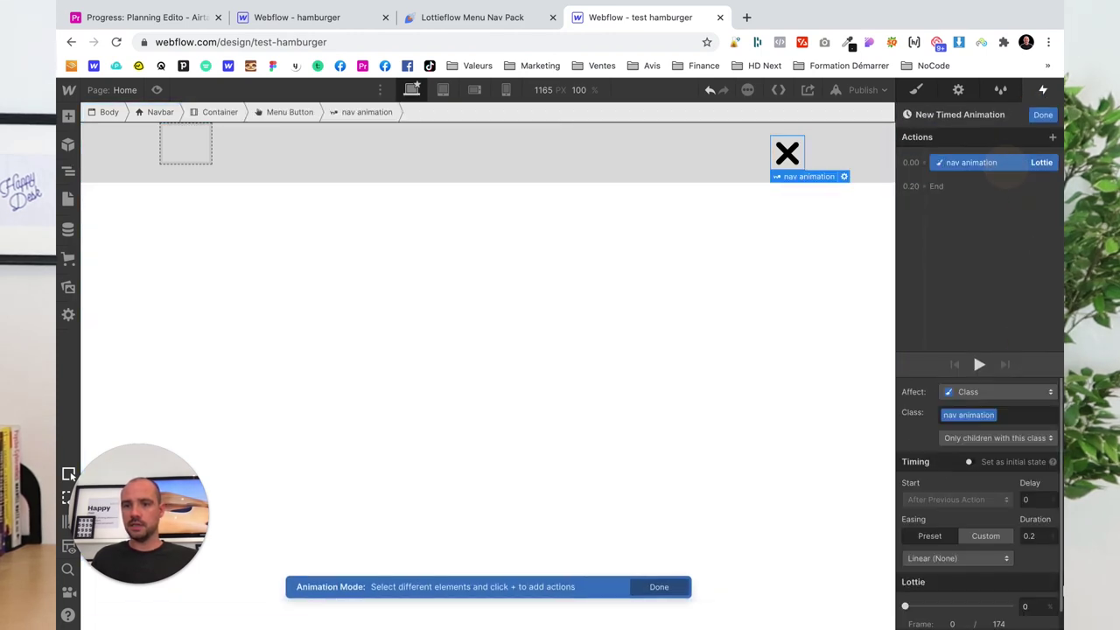
double_click(1035, 535)
type("0")
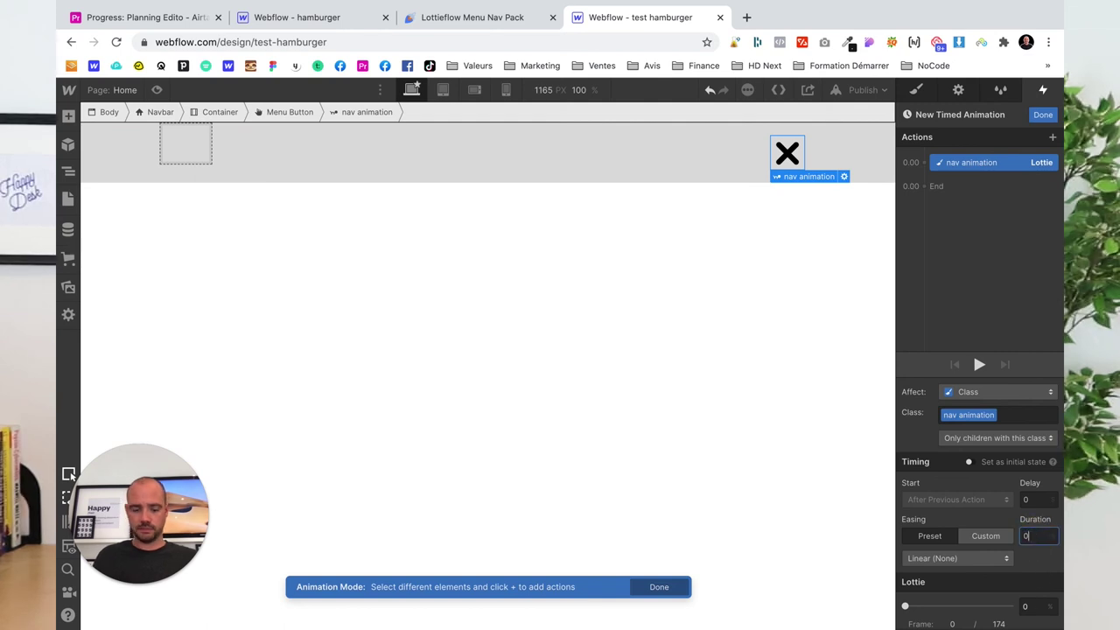
left_click(1042, 115)
- Preview again, opening and closing the menu to watch the X morph and revert
left_click(157, 90)
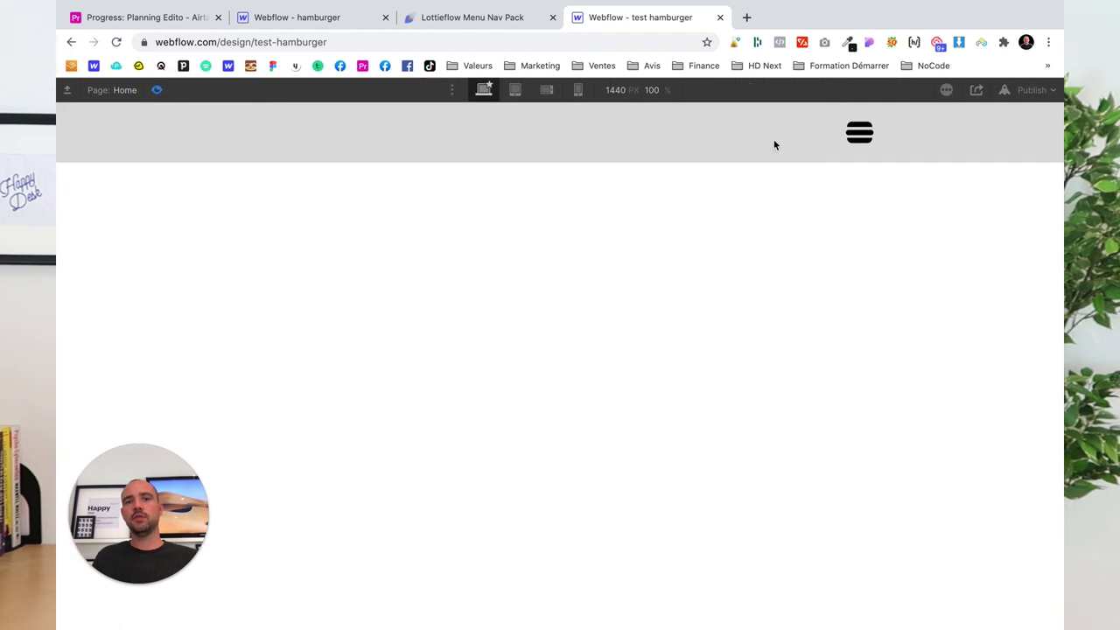
left_click(853, 136)
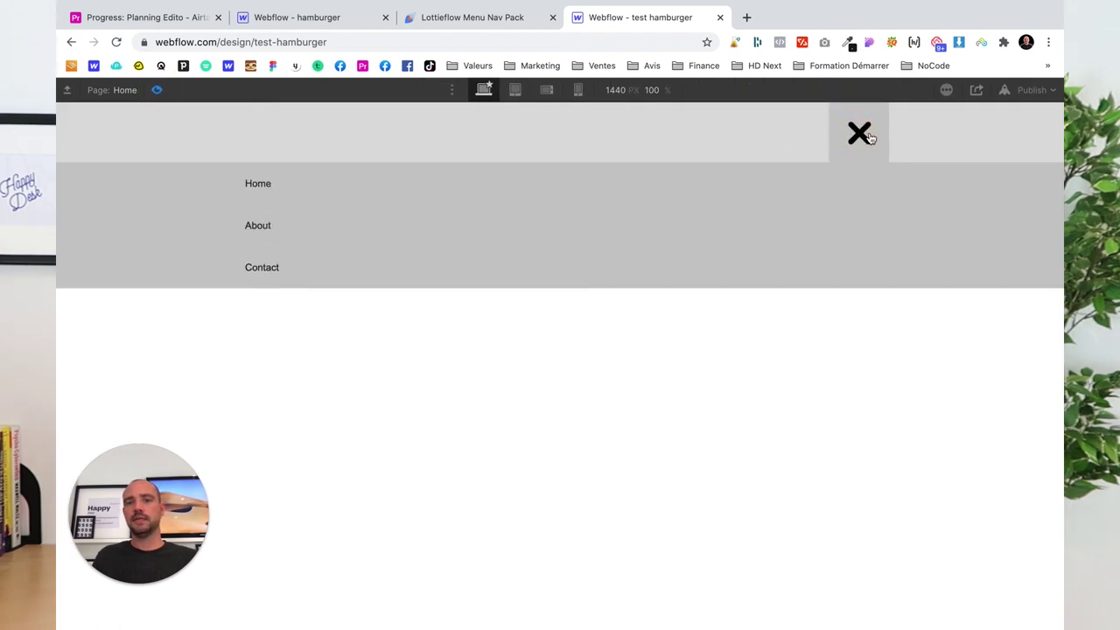
left_click(869, 137)
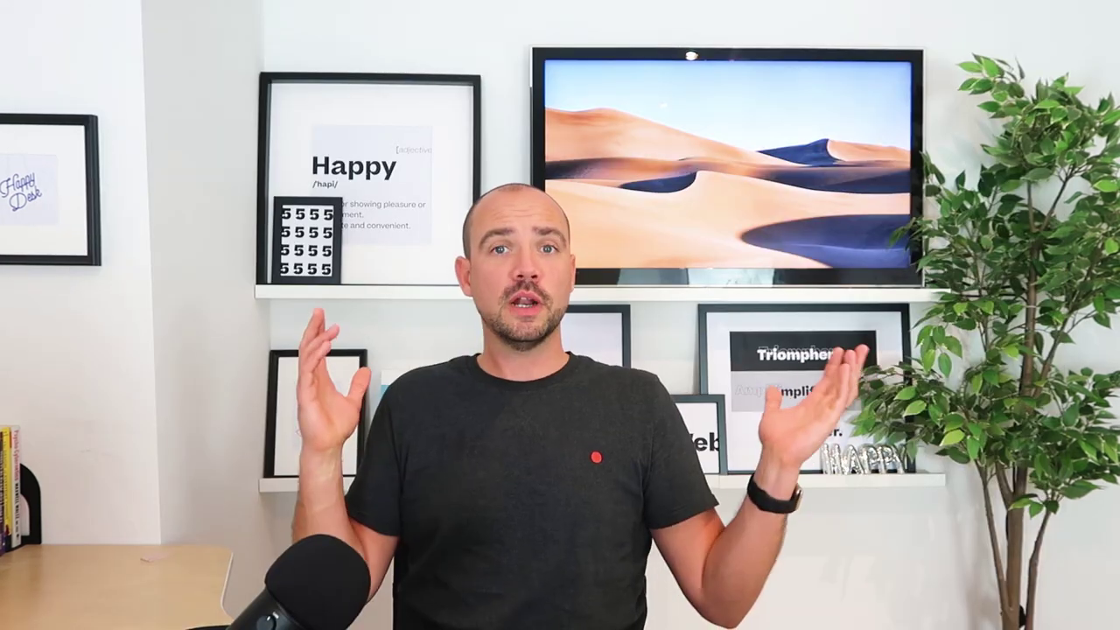